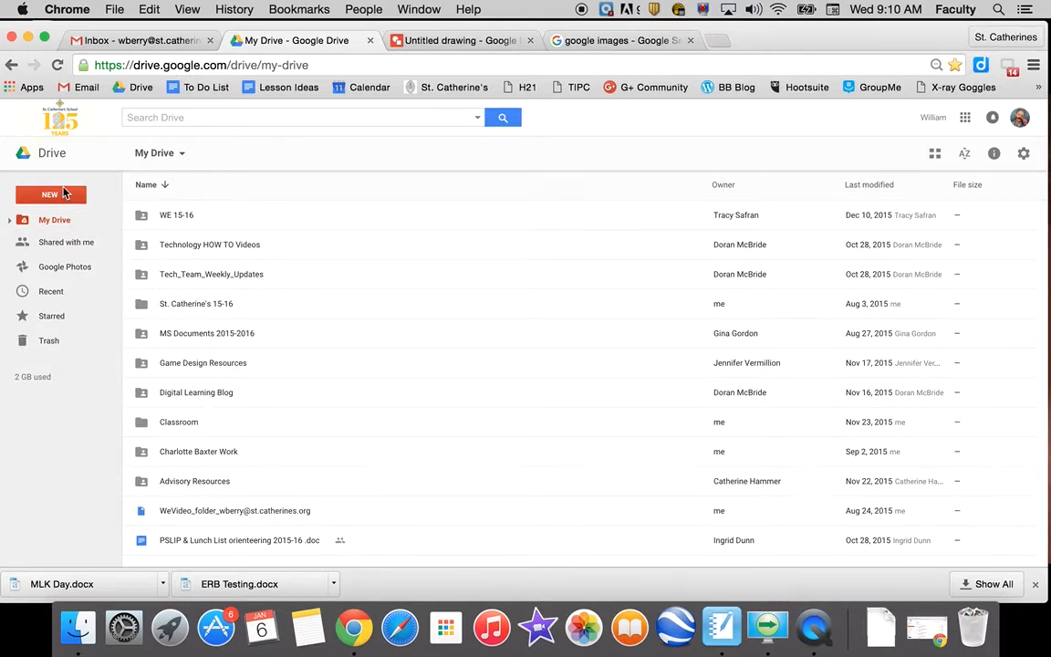
Look up Google Drawings among Drive's new file types and switch to the blank untitled drawing
left_click(66, 195)
mouse_move(85, 372)
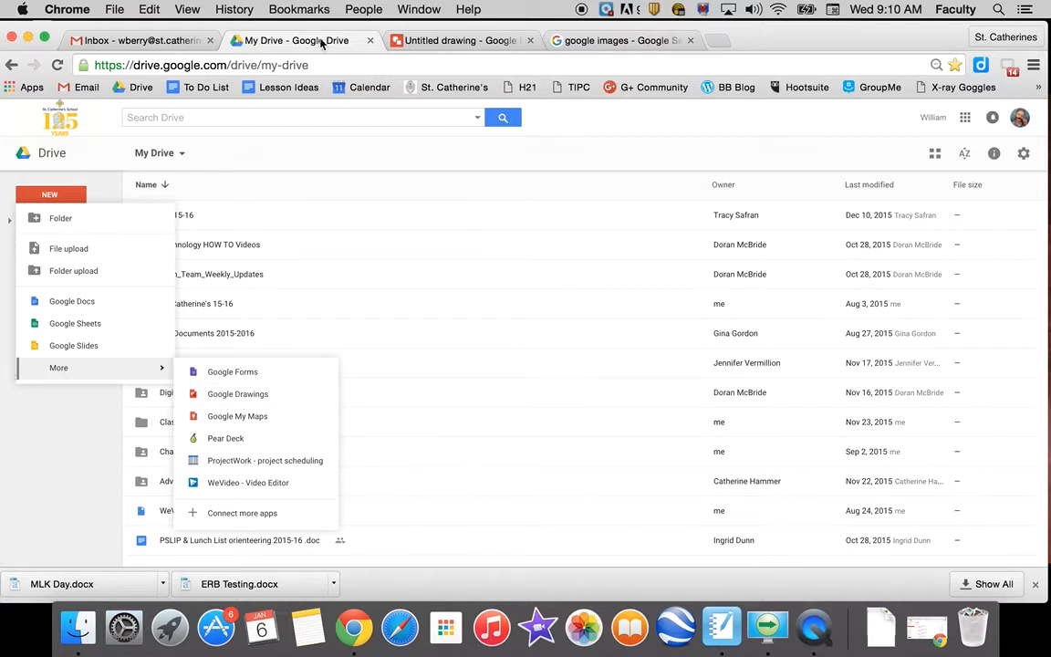
left_click(446, 42)
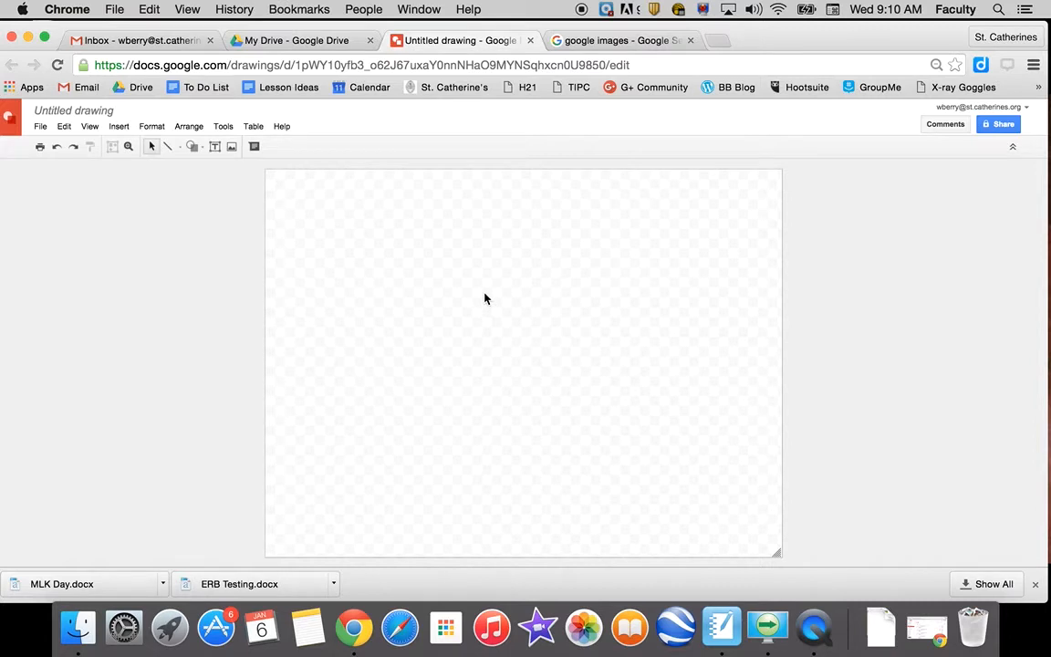
Rename the untitled drawing as Test
left_click(69, 110)
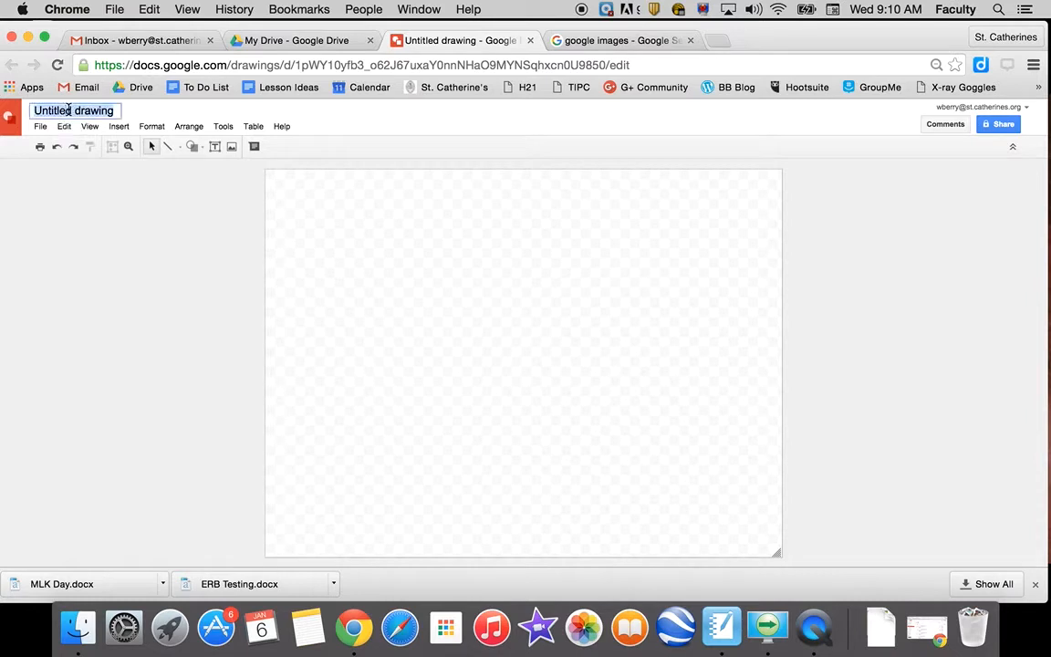
type("Test")
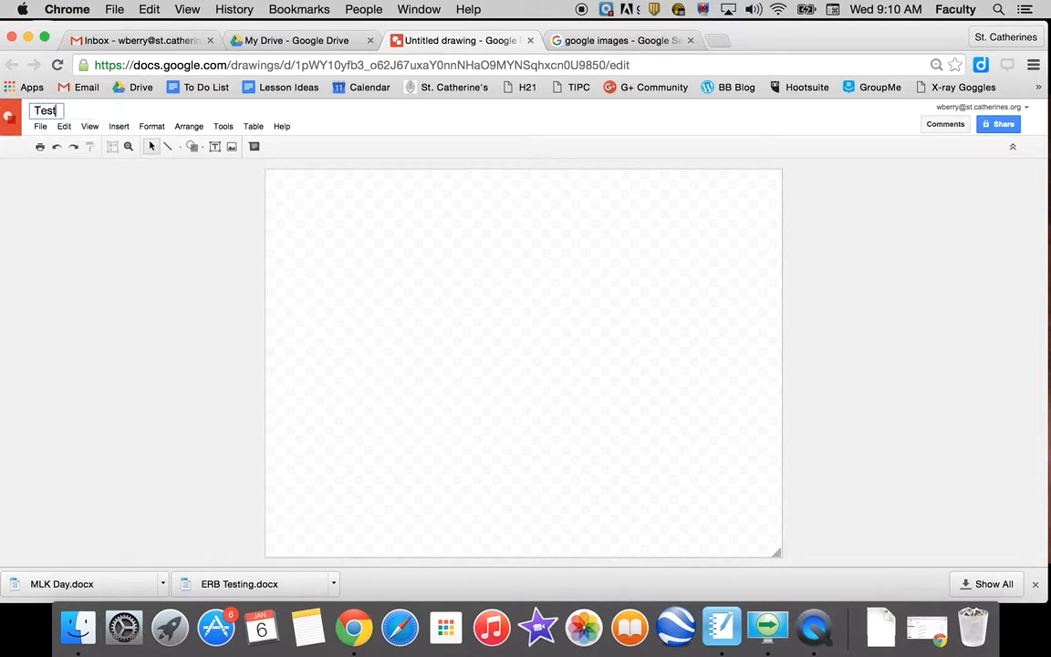
key("Return")
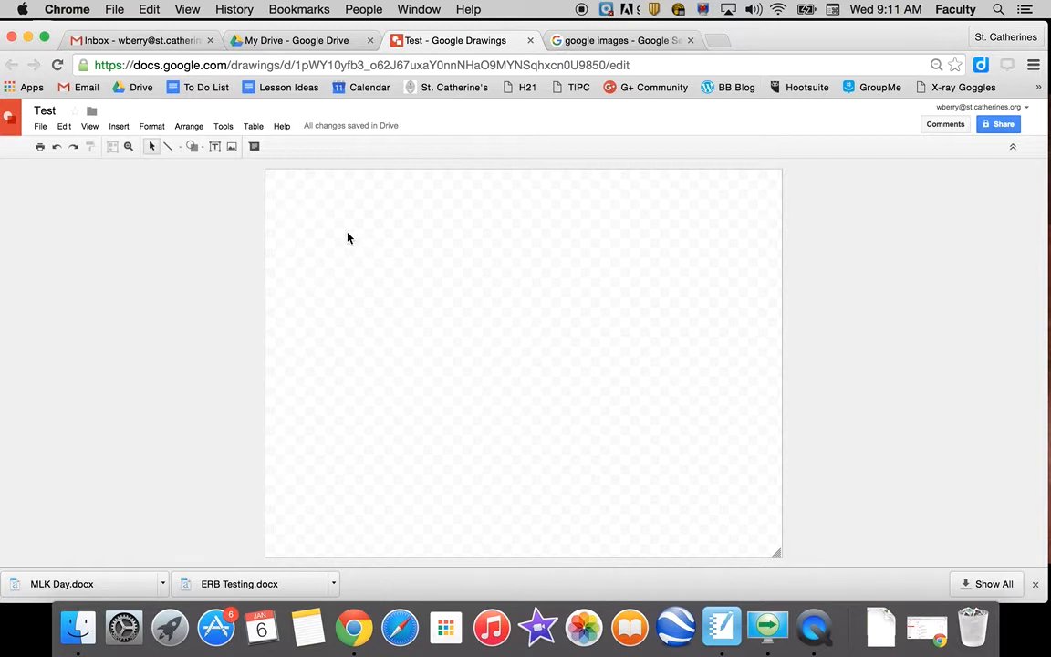
Open the image insertion dialog and display the 416 × 416 forbes.com Google logo from the image search results at full size
left_click(231, 147)
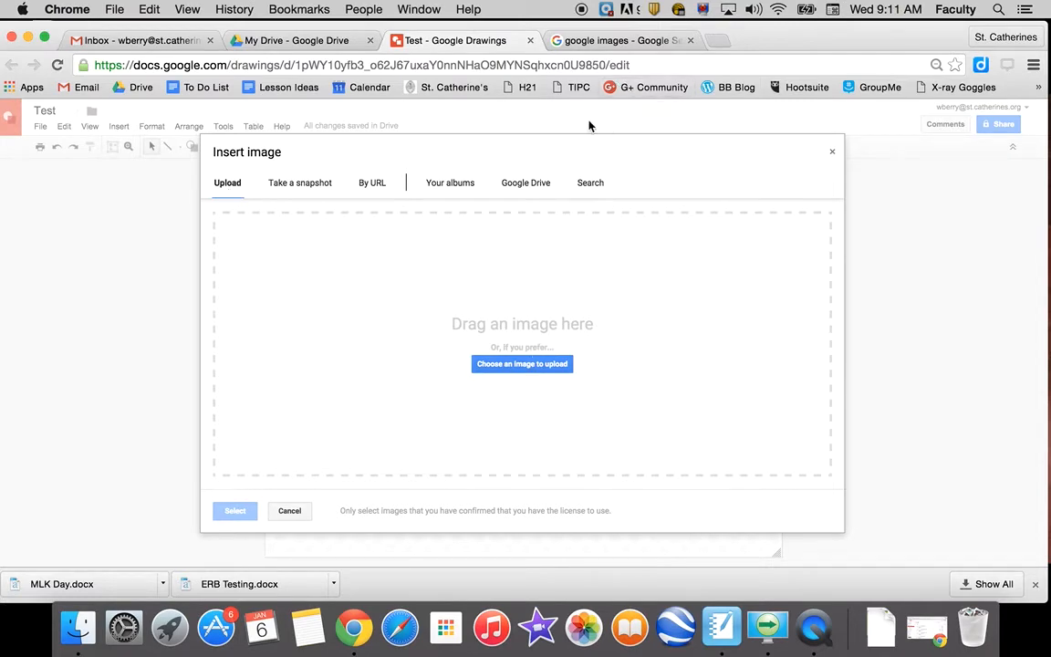
left_click(607, 40)
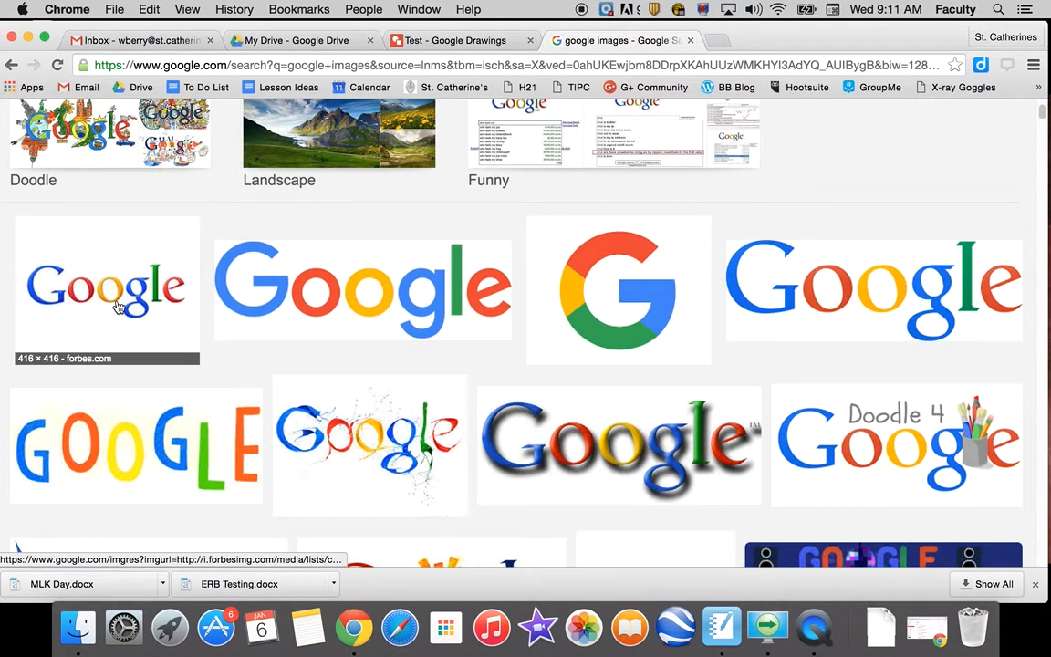
left_click(104, 274)
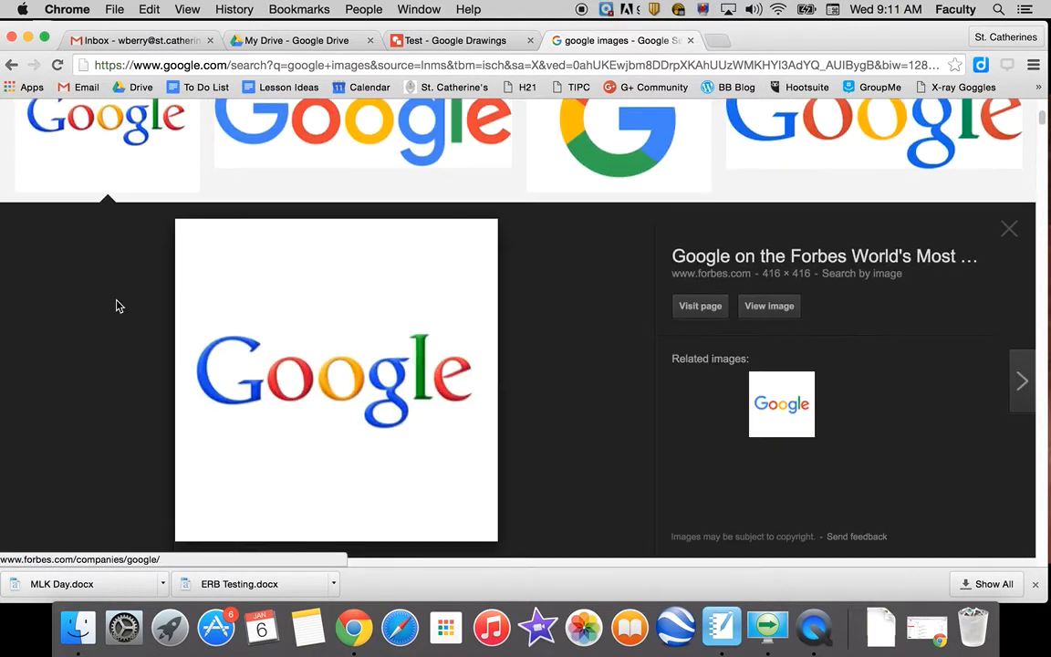
left_click(778, 307)
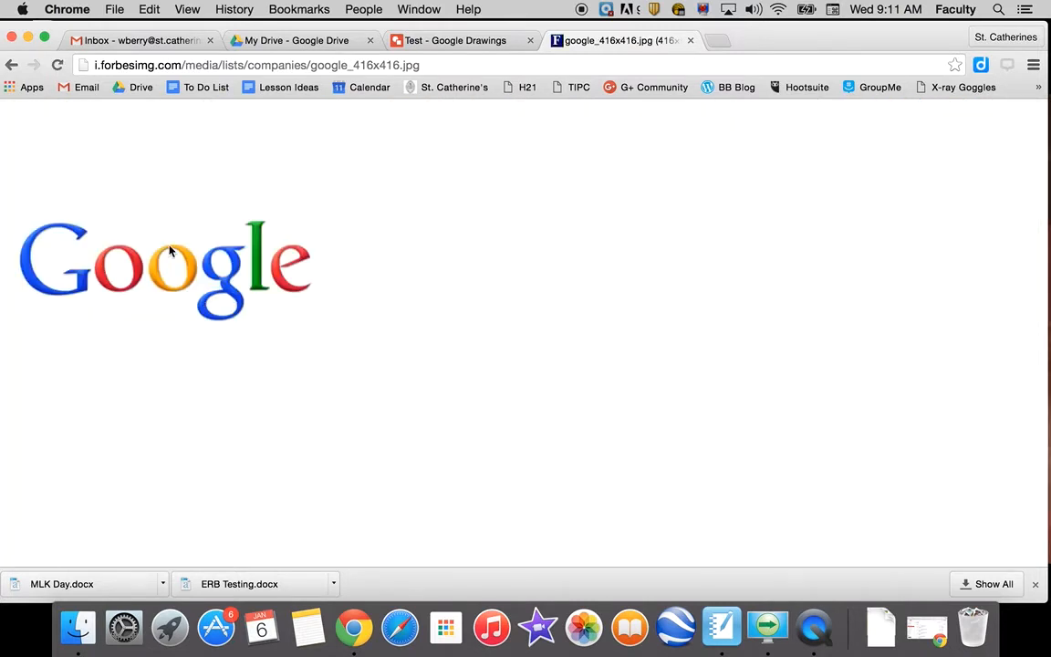
Copy the full web address of the google_416x416.jpg image
left_click(399, 65)
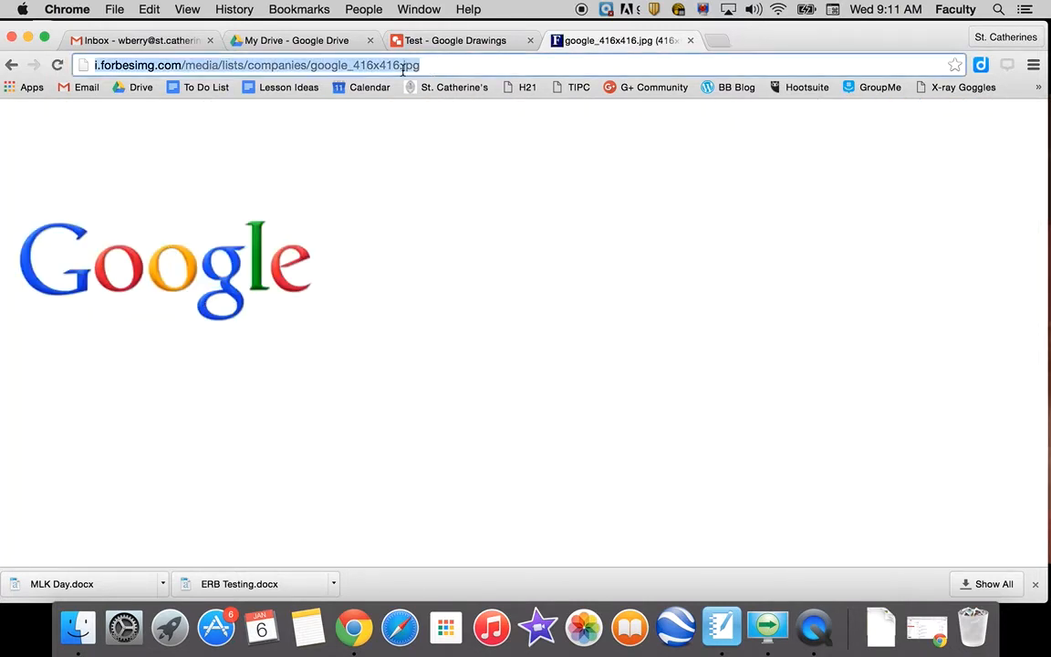
left_click(402, 66)
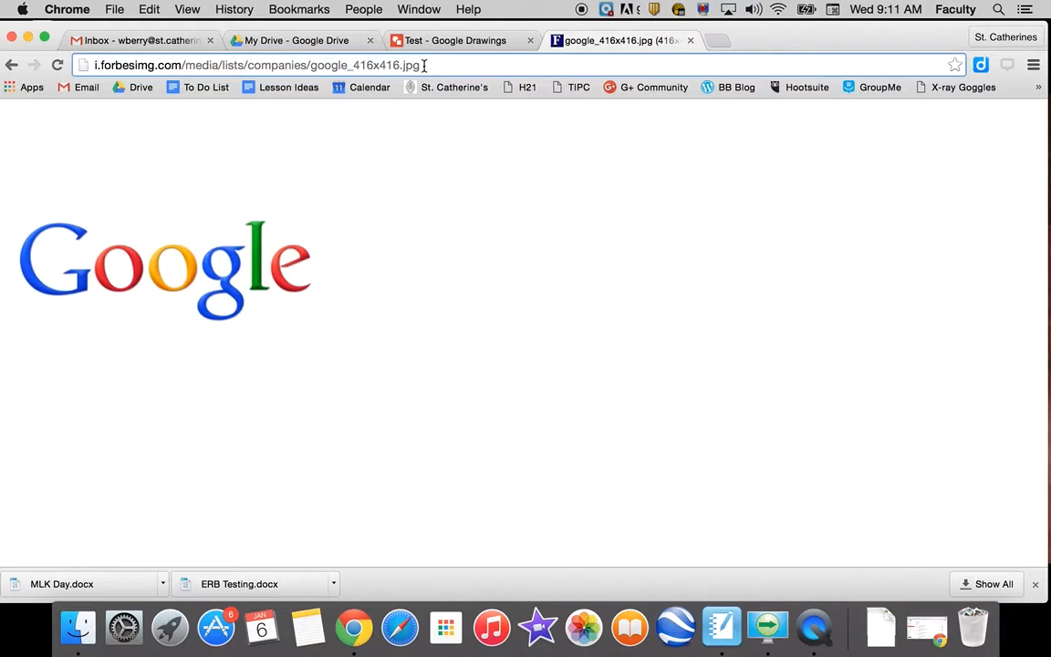
triple_click(422, 67)
key("super+c")
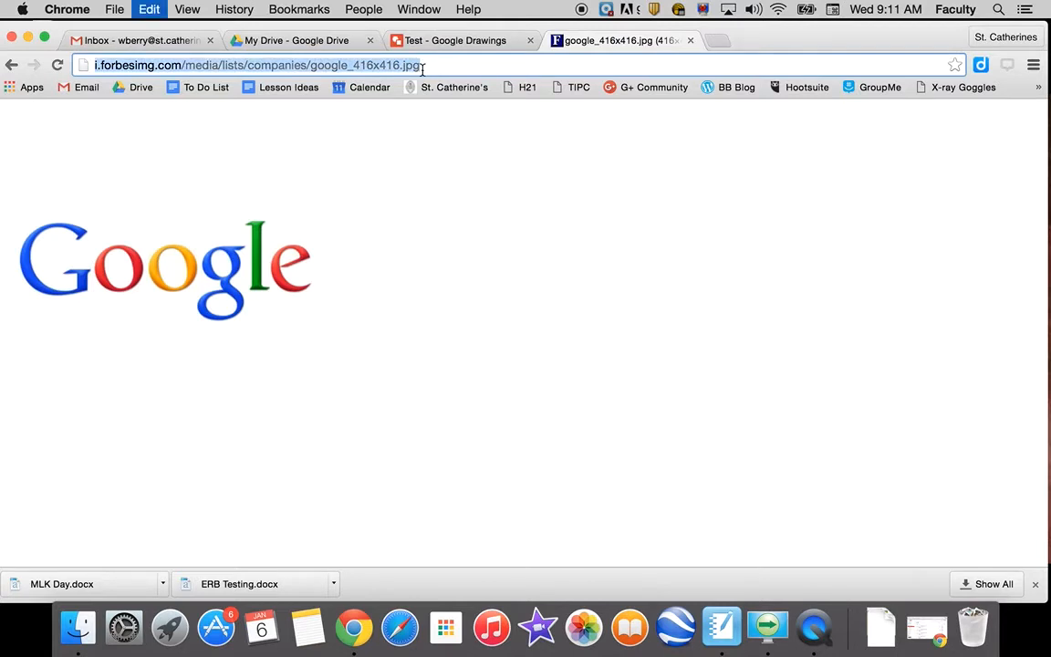
Insert the Google logo into the Test drawing by its copied image URL
left_click(435, 44)
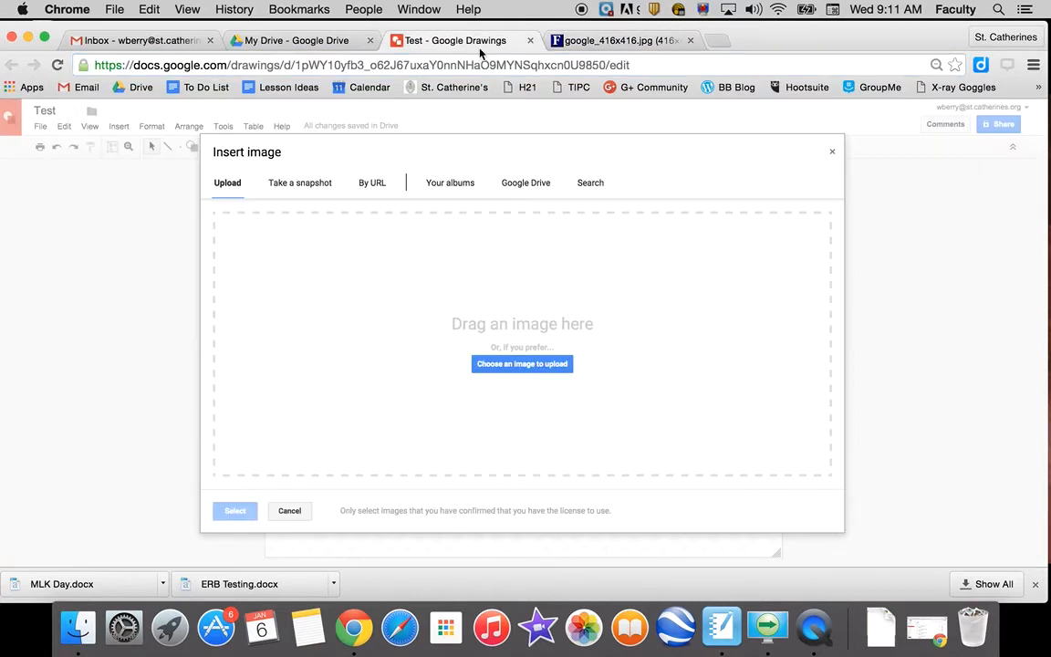
left_click(372, 184)
key("super+v")
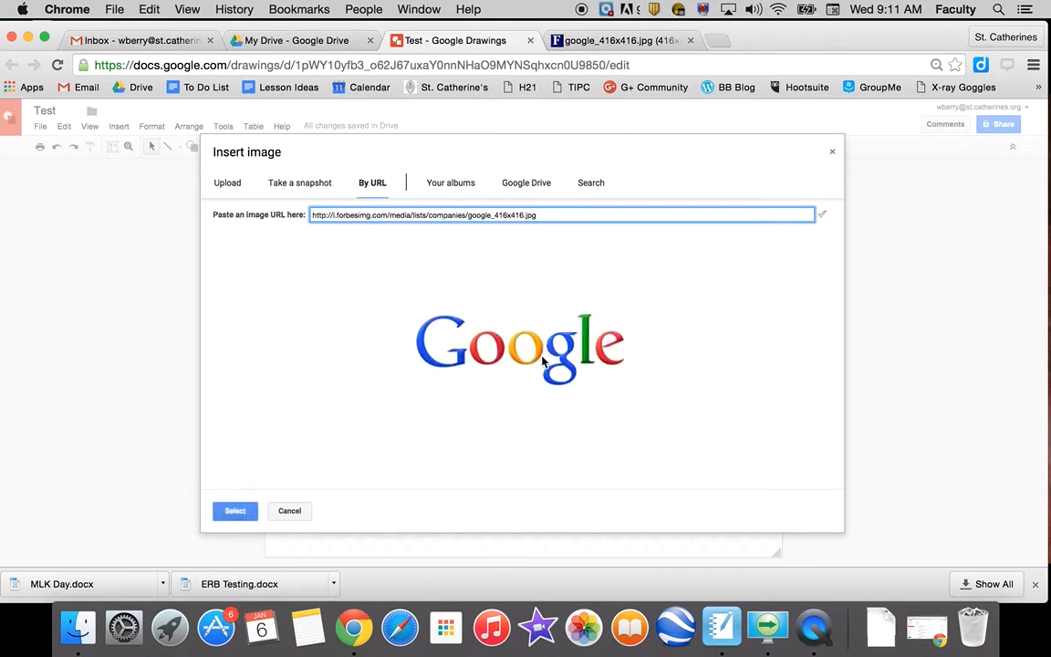
left_click(240, 511)
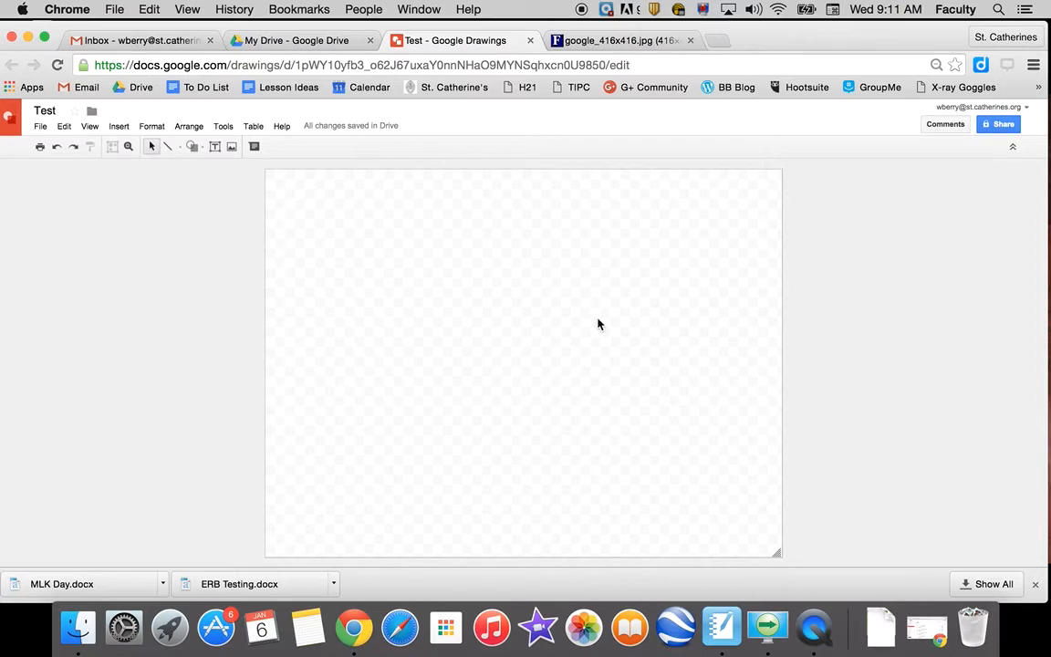
Enlarge the Google logo image, stretching it sideways and downward so it fills most of the canvas, and deselect it
left_click(689, 299)
left_click(518, 314)
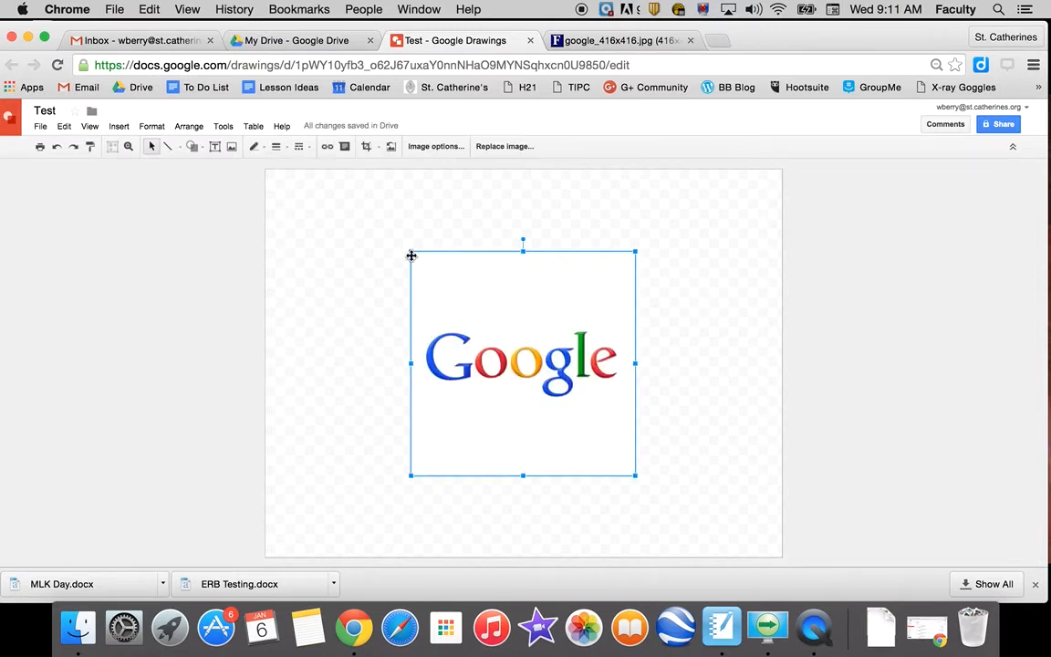
left_click(518, 195)
left_click(482, 279)
mouse_move(410, 250)
left_mouse_down()
mouse_move(350, 210)
mouse_move(411, 239)
mouse_move(476, 300)
mouse_move(401, 242)
left_mouse_up()
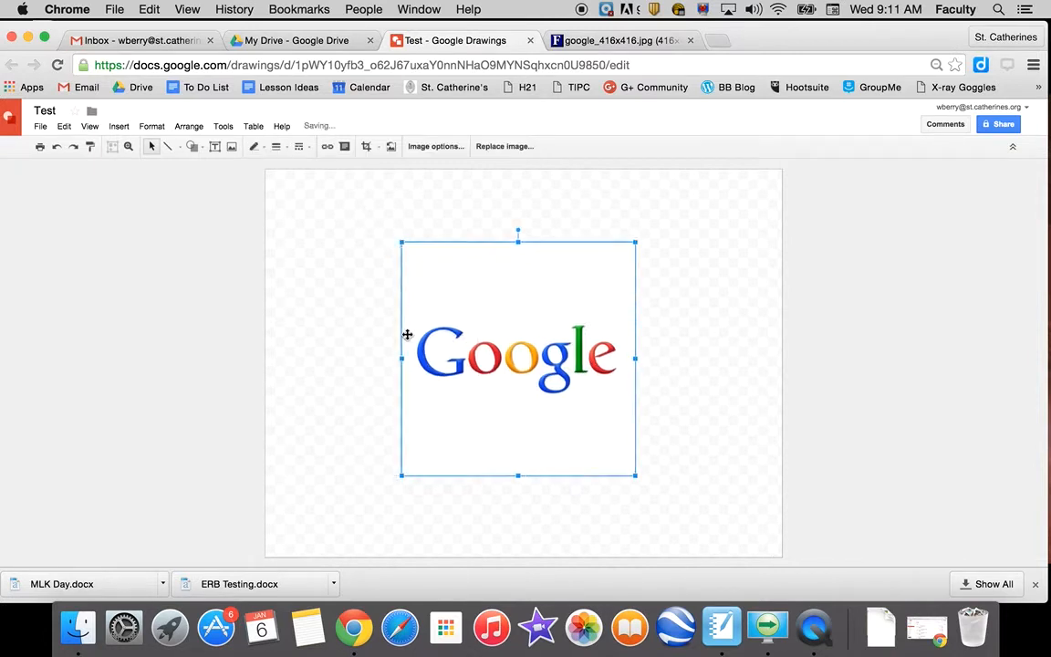
left_click_drag(400, 358, 322, 363)
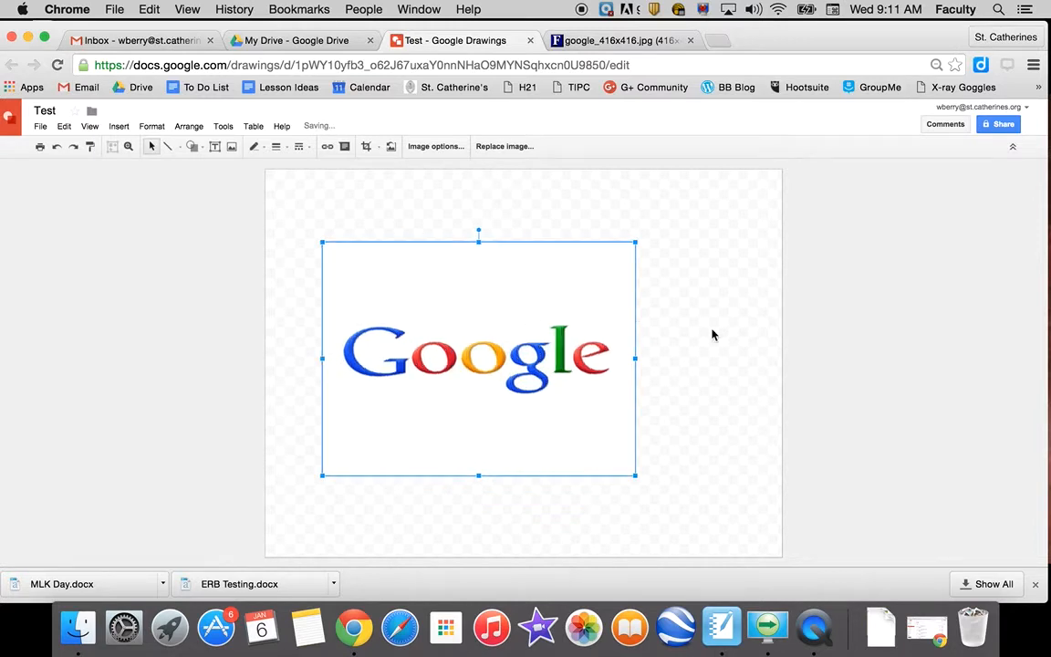
left_click_drag(636, 358, 740, 356)
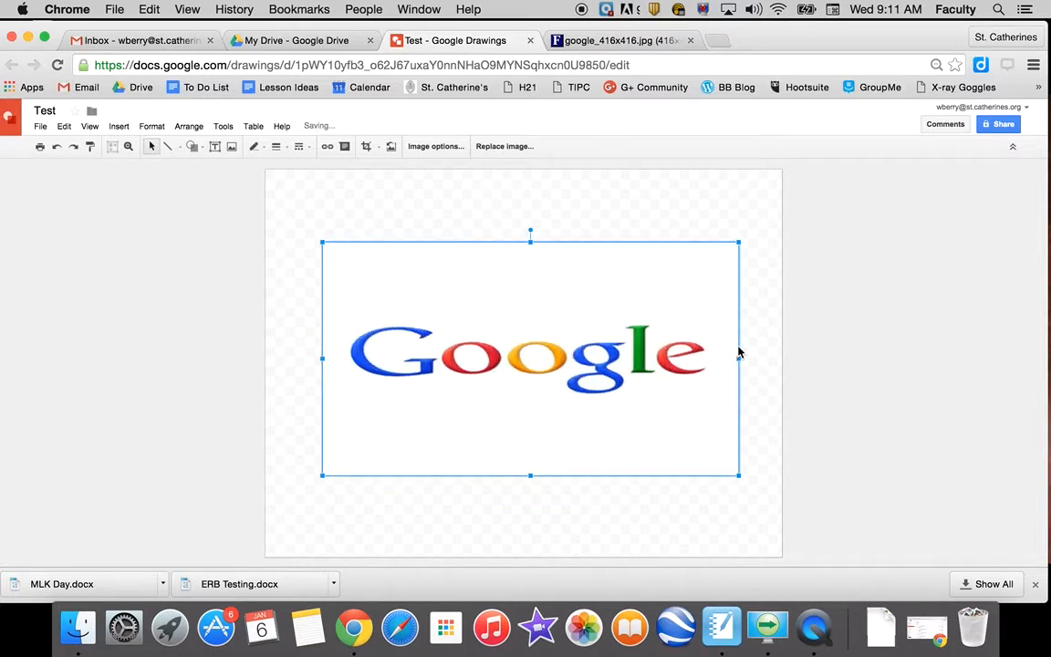
left_click_drag(529, 480, 530, 528)
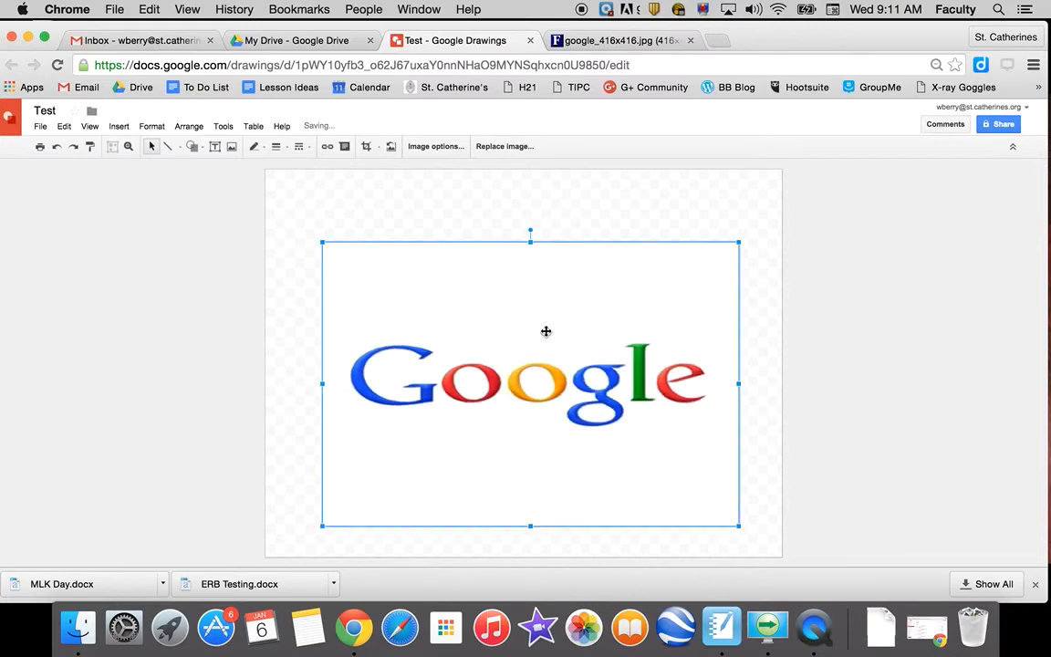
left_click(531, 240)
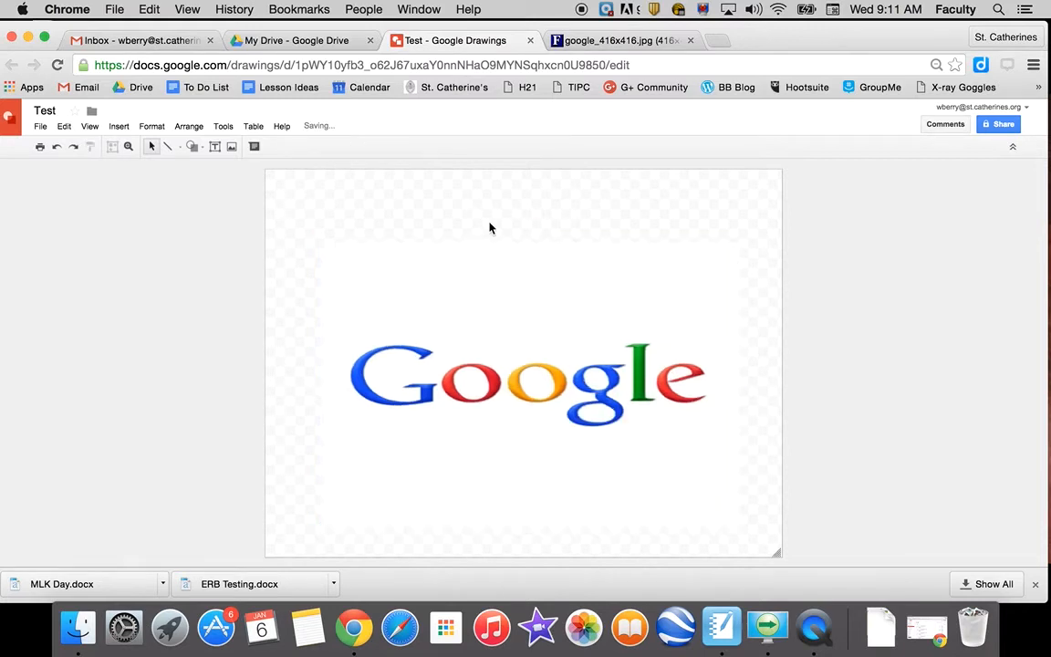
left_click(511, 292)
left_click(457, 215)
Browse the line and shape types, and draw a rectangle covering the letter G of the logo
left_click(173, 147)
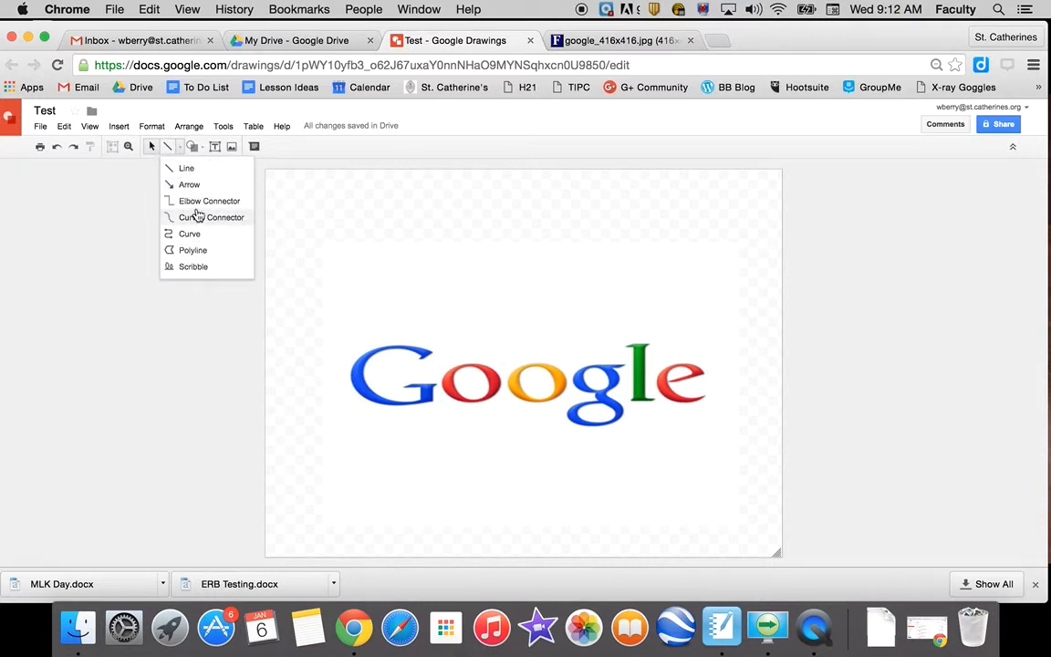
left_click(193, 147)
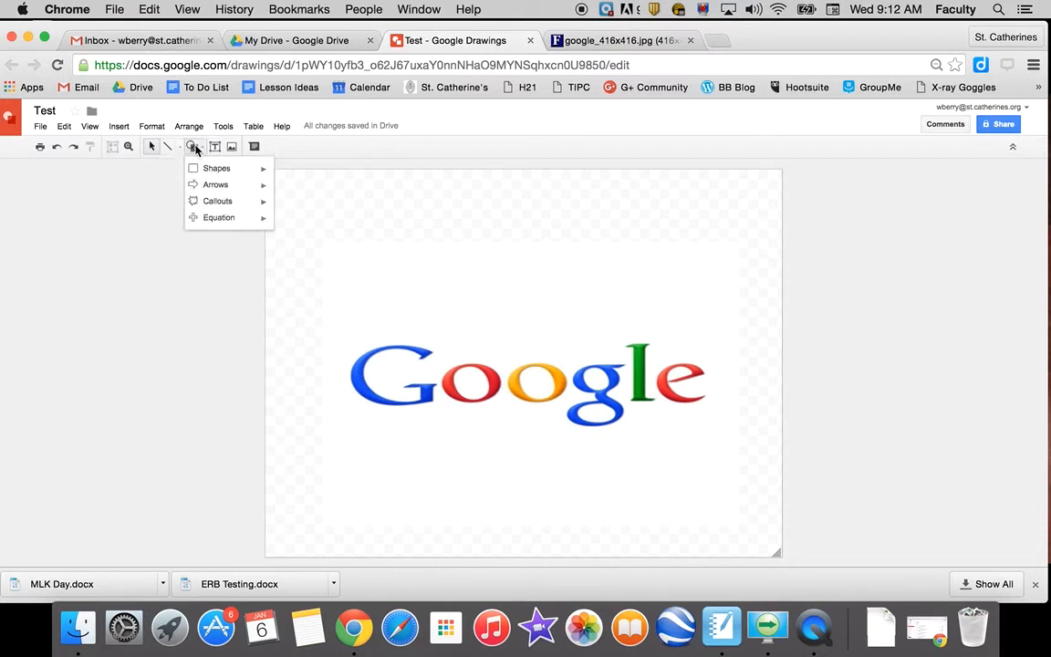
mouse_move(214, 170)
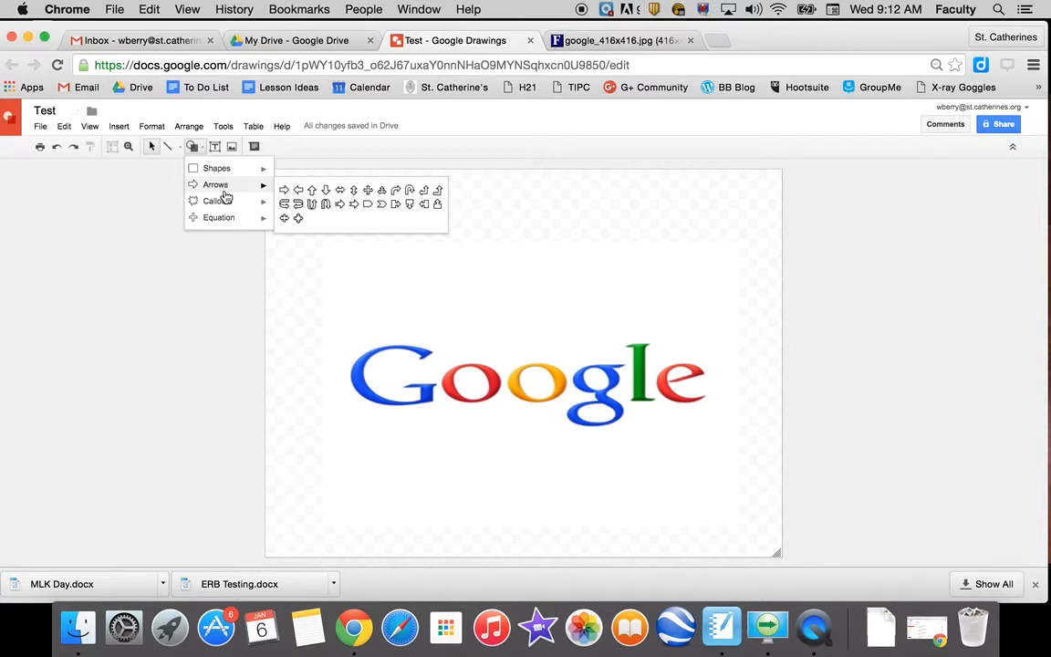
mouse_move(227, 205)
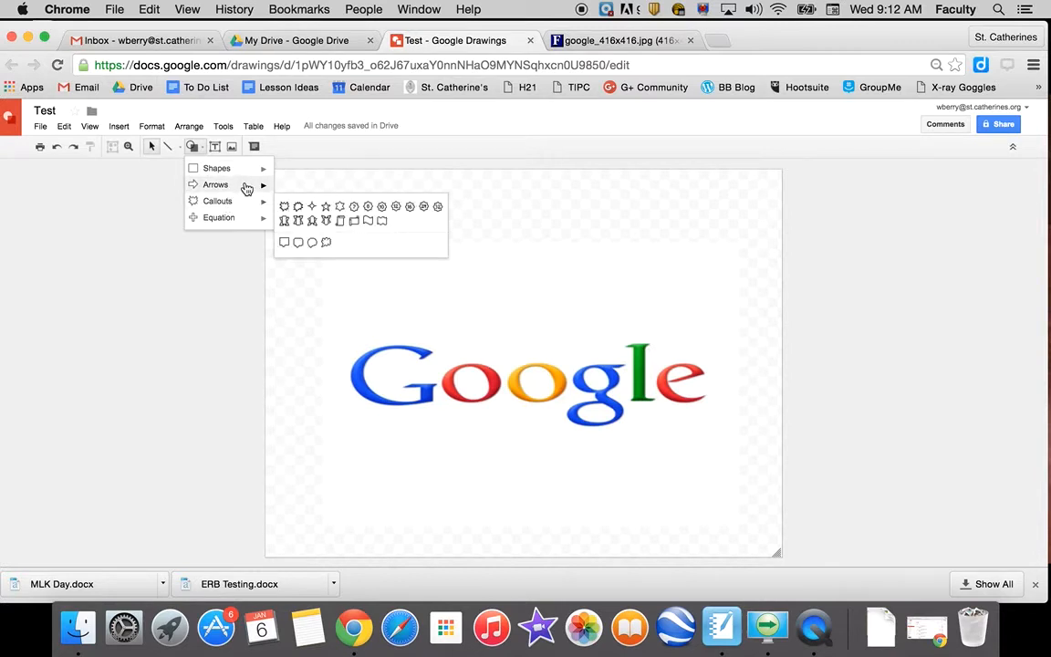
mouse_move(246, 188)
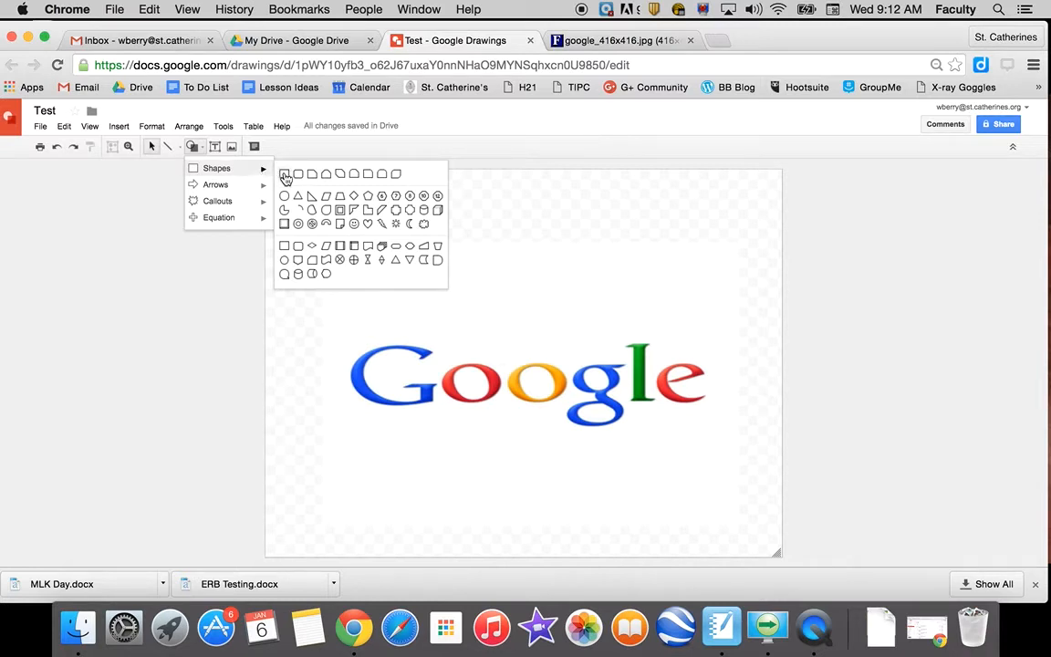
left_click(285, 177)
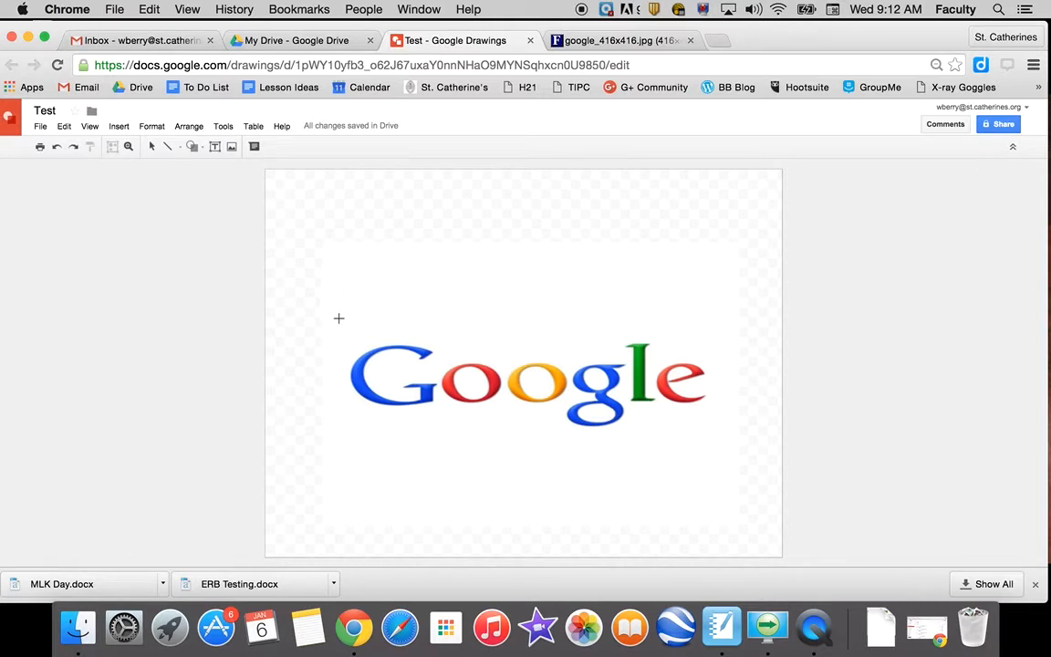
left_click_drag(338, 318, 443, 436)
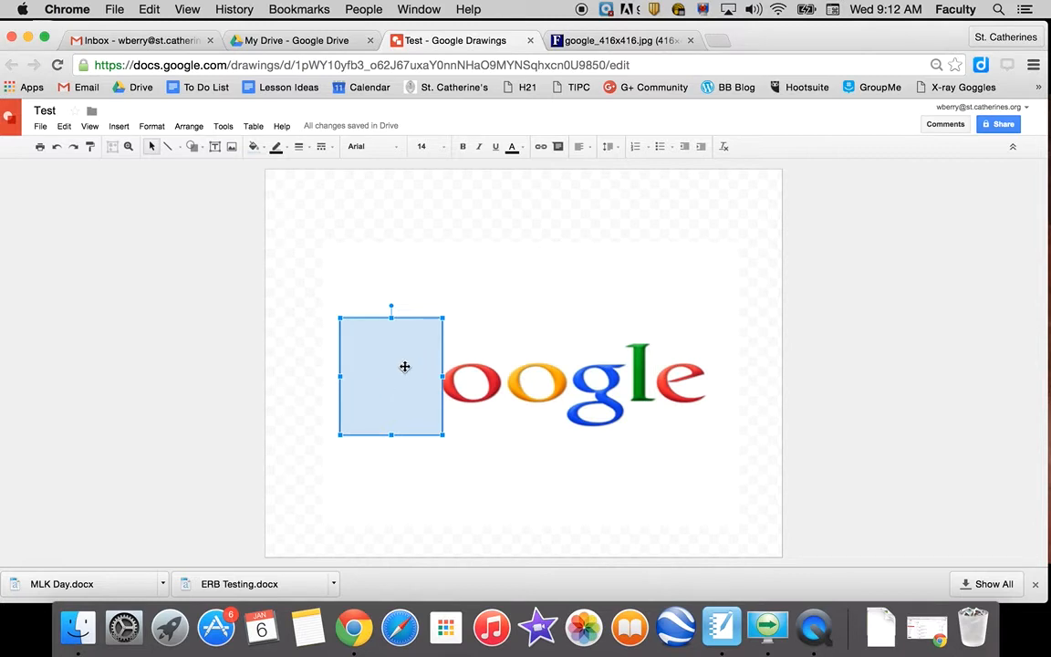
Make the fill of the rectangle over the letter G transparent
left_click(509, 339)
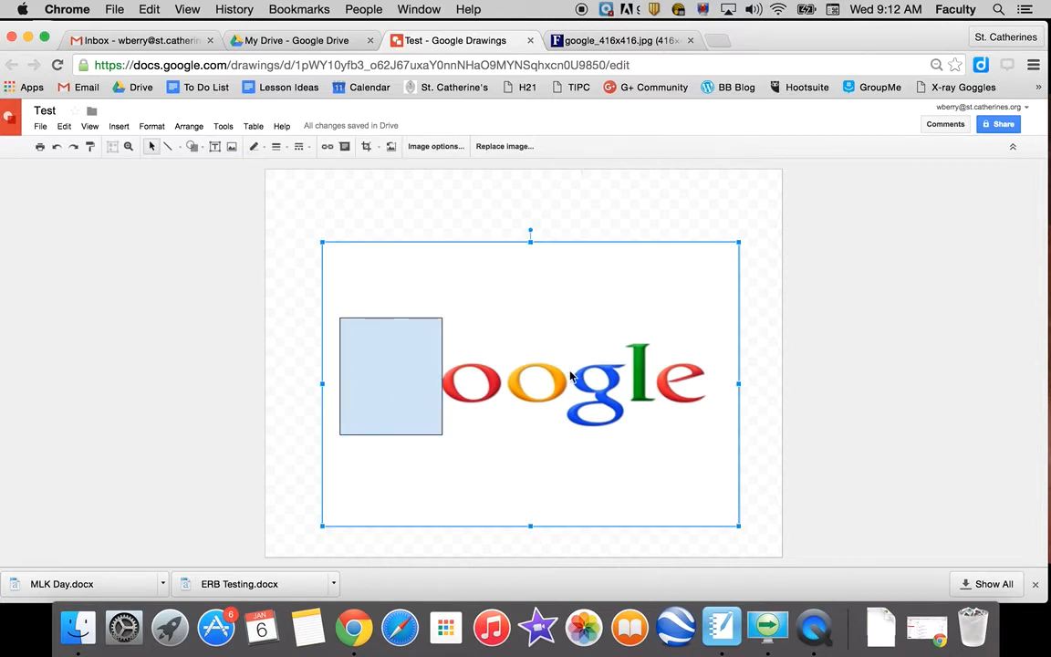
left_click(376, 365)
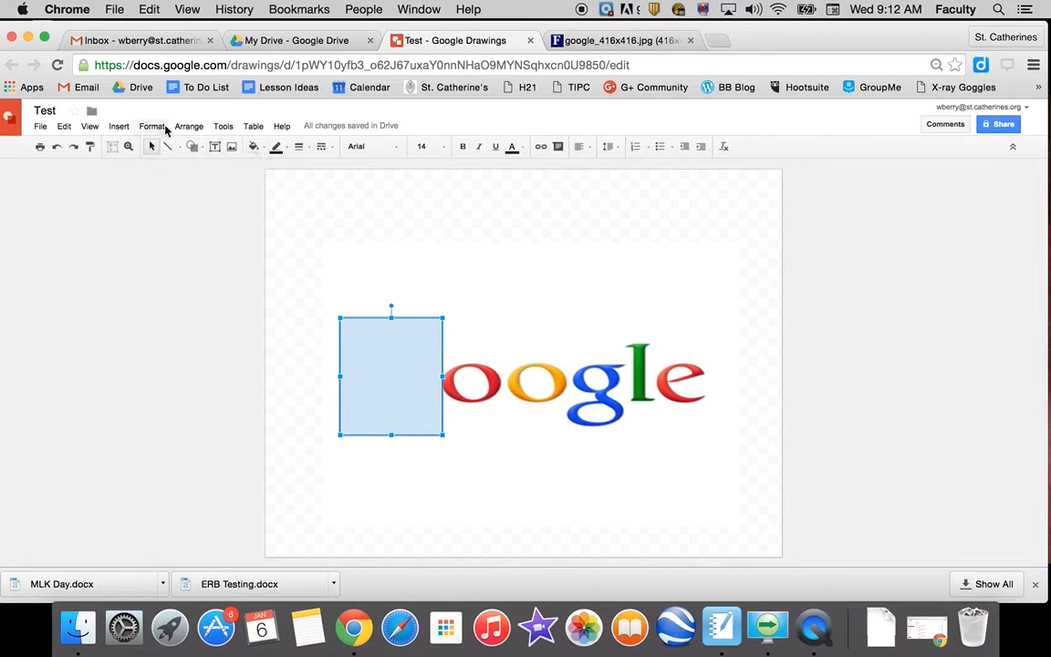
left_click(258, 148)
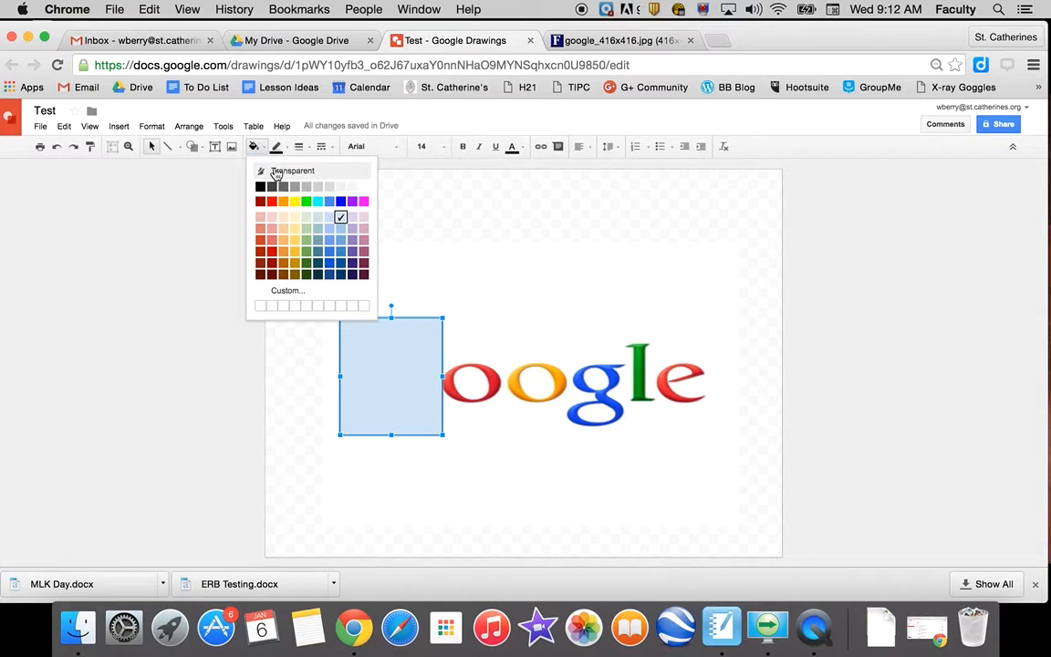
left_click(275, 173)
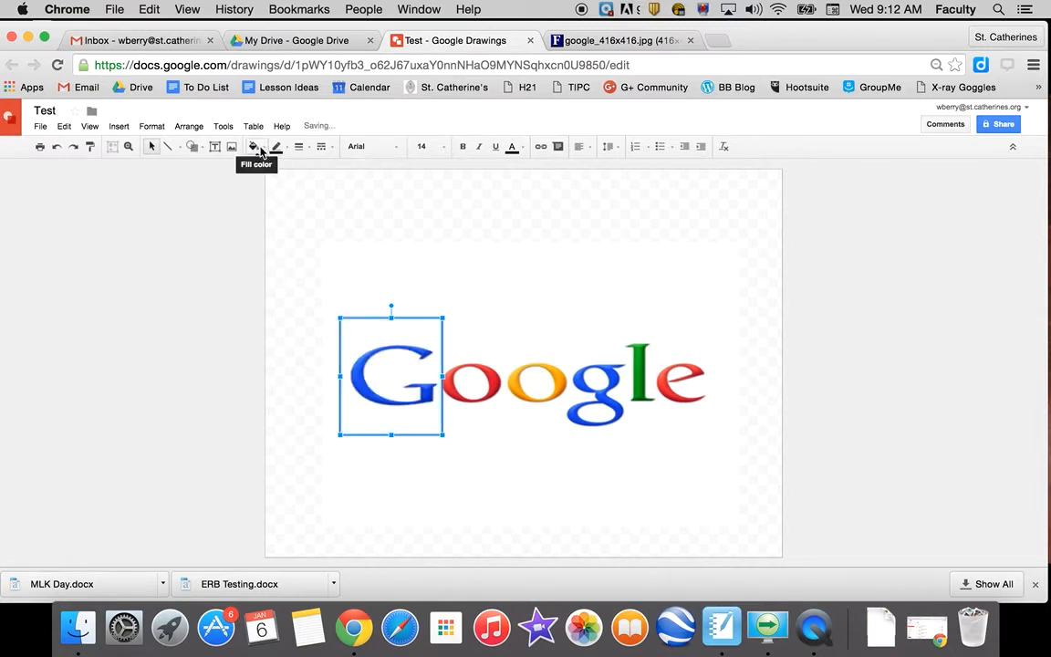
Try a dark teal fill on the rectangle over the letter G, and make the fill transparent again
left_click(253, 147)
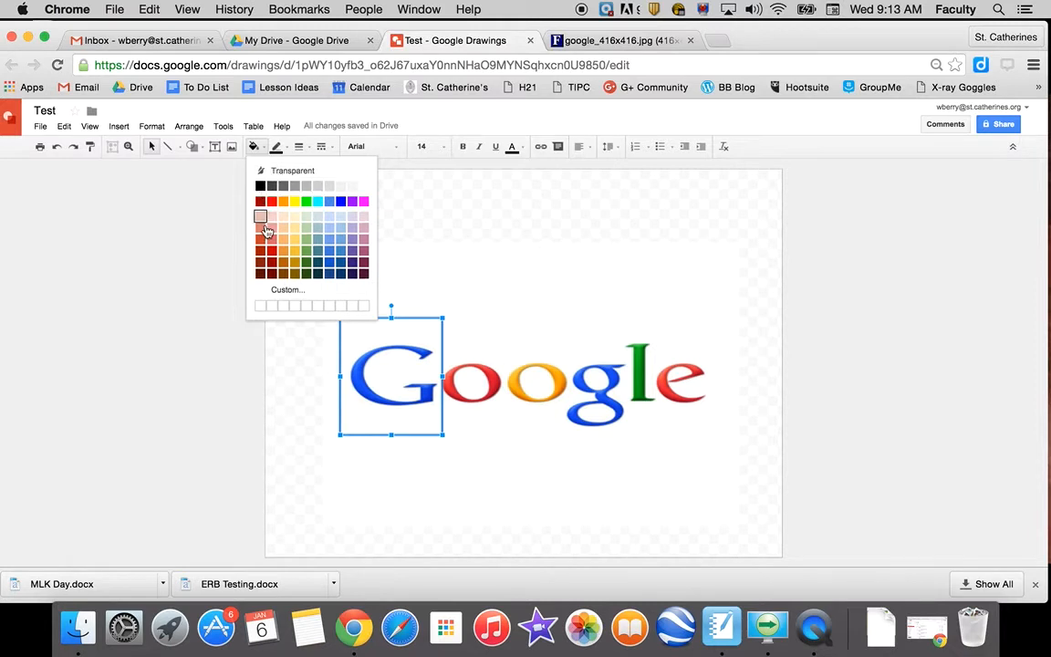
left_click(318, 264)
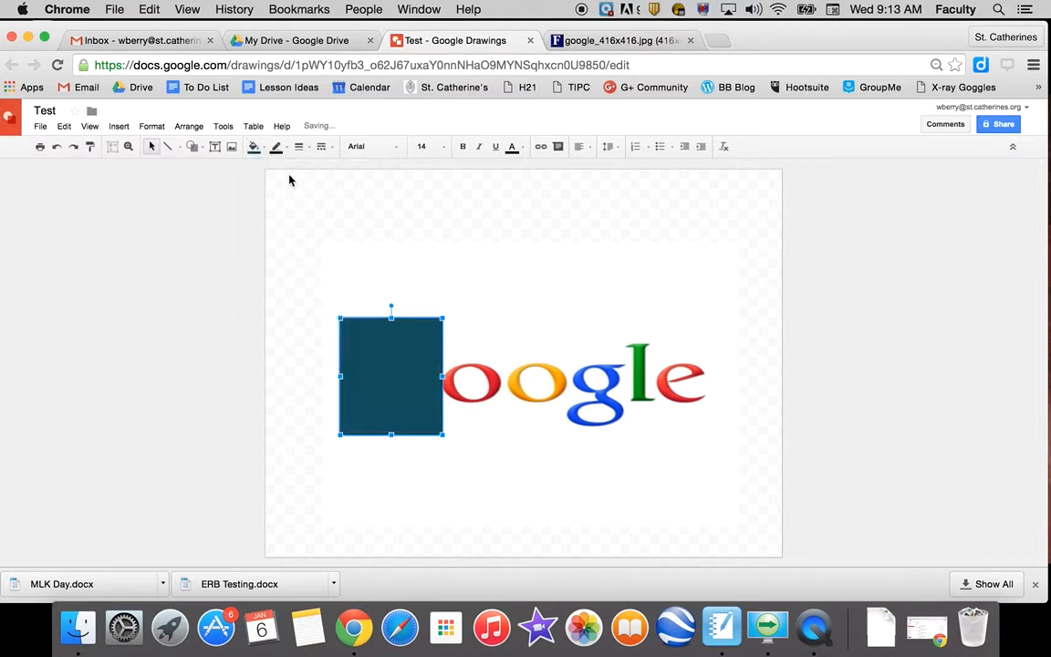
left_click(254, 147)
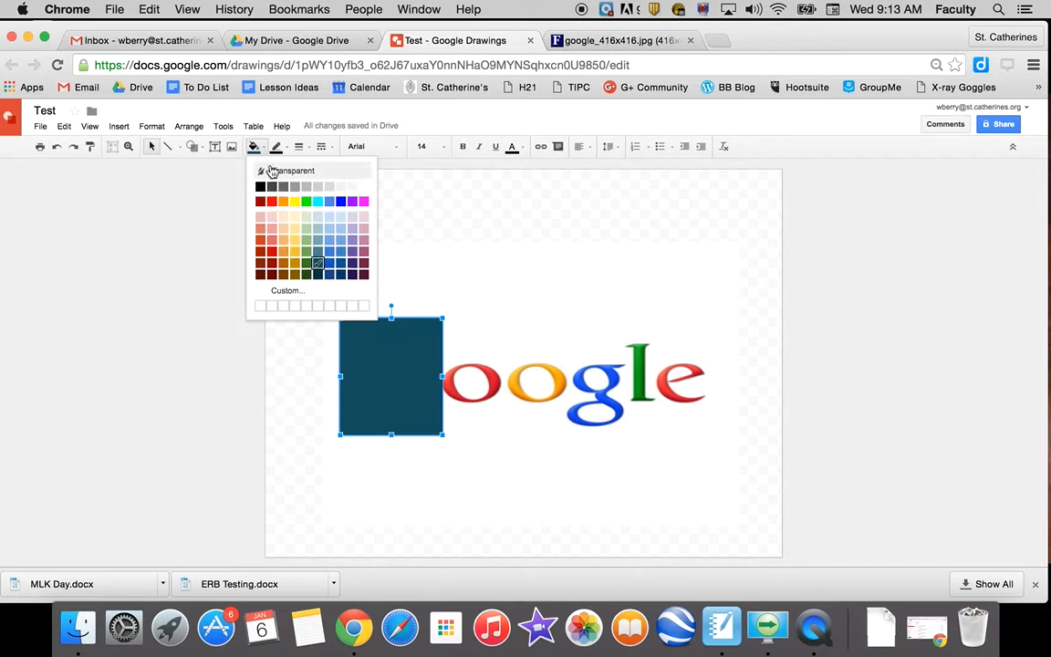
left_click(272, 172)
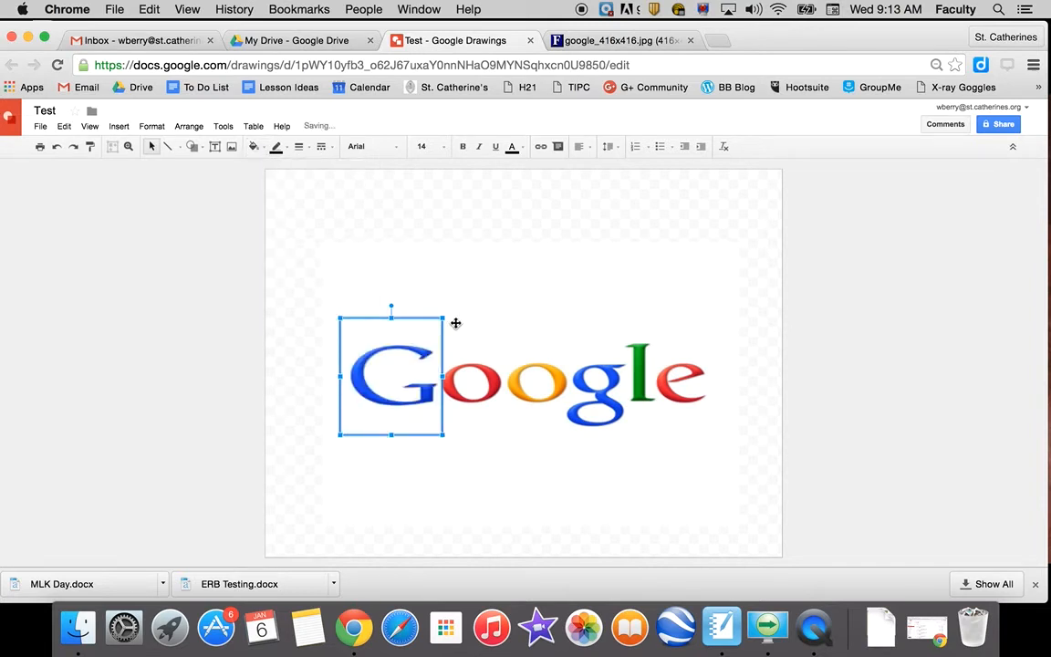
Make the outline of the rectangle over the letter G transparent, and deselect the rectangle to check the effect
left_click(278, 148)
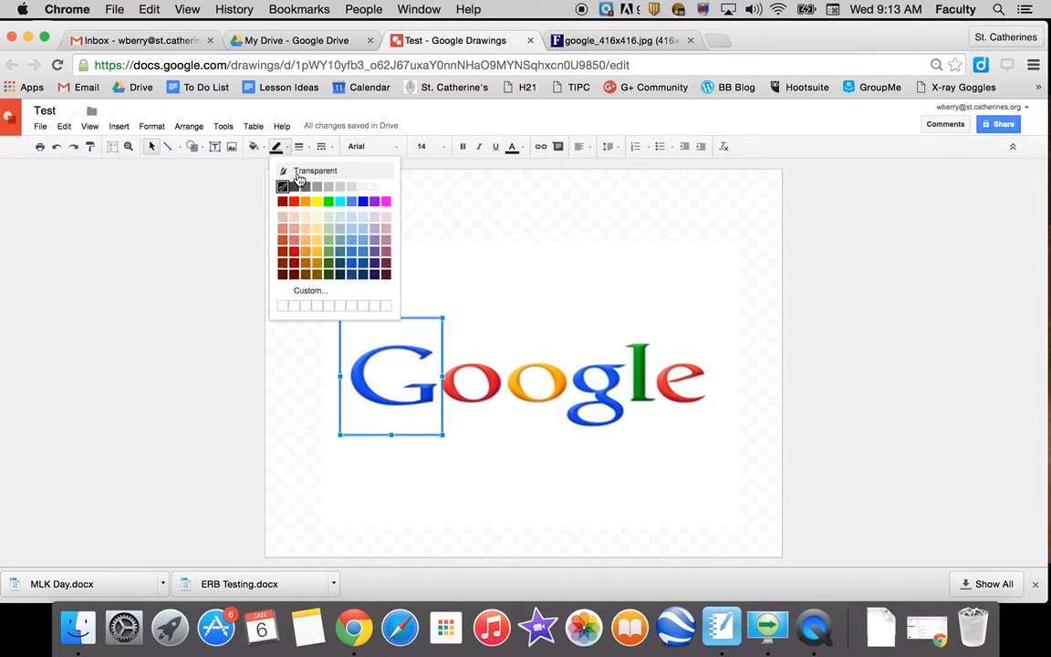
left_click(300, 178)
left_click(367, 278)
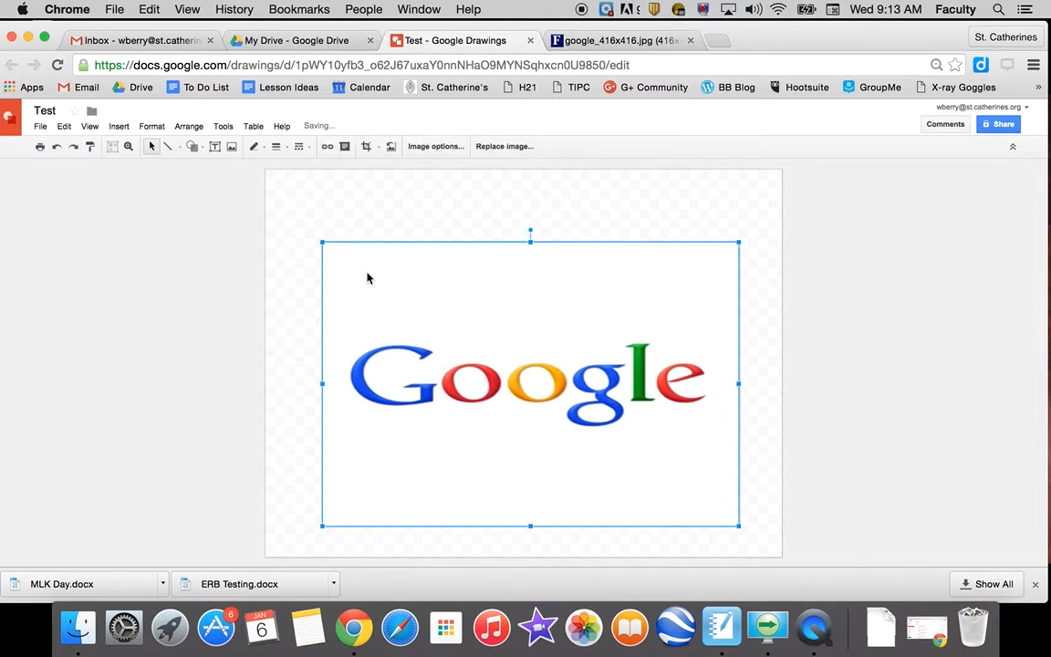
left_click(386, 326)
left_click(458, 271)
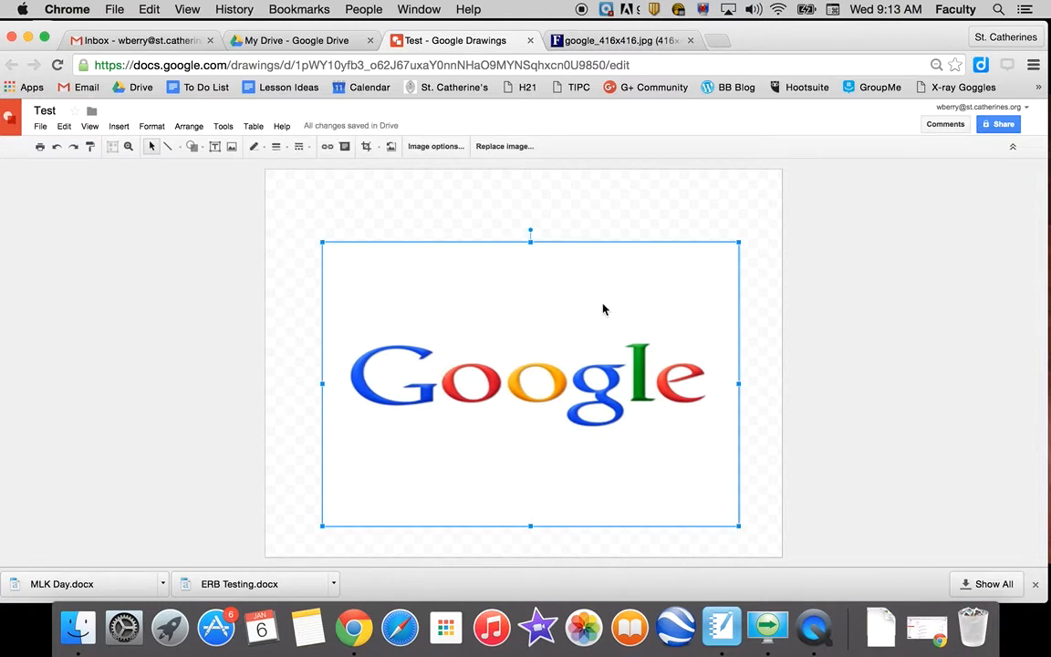
Set the outline of the rectangle over the letter G to red, and deselect it
left_click(420, 342)
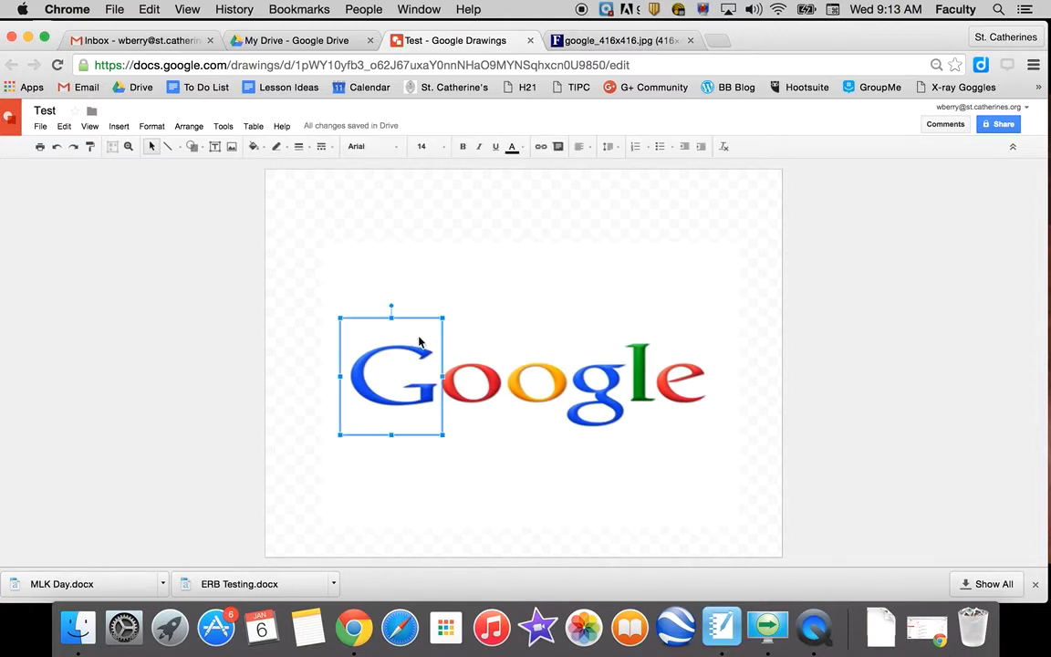
left_click(277, 146)
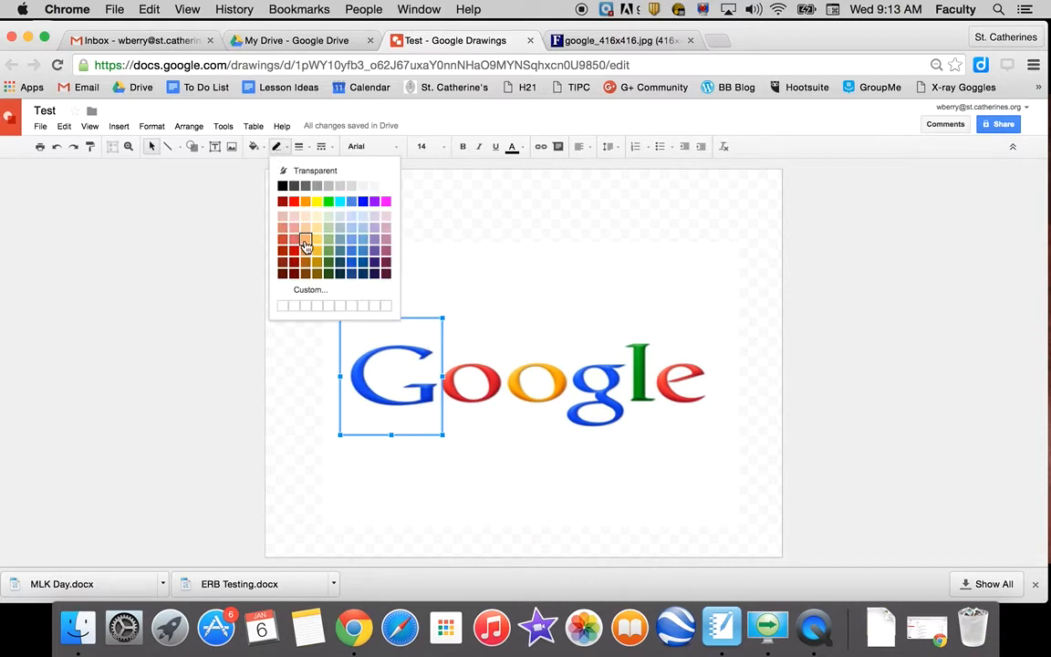
left_click(293, 201)
left_click(474, 310)
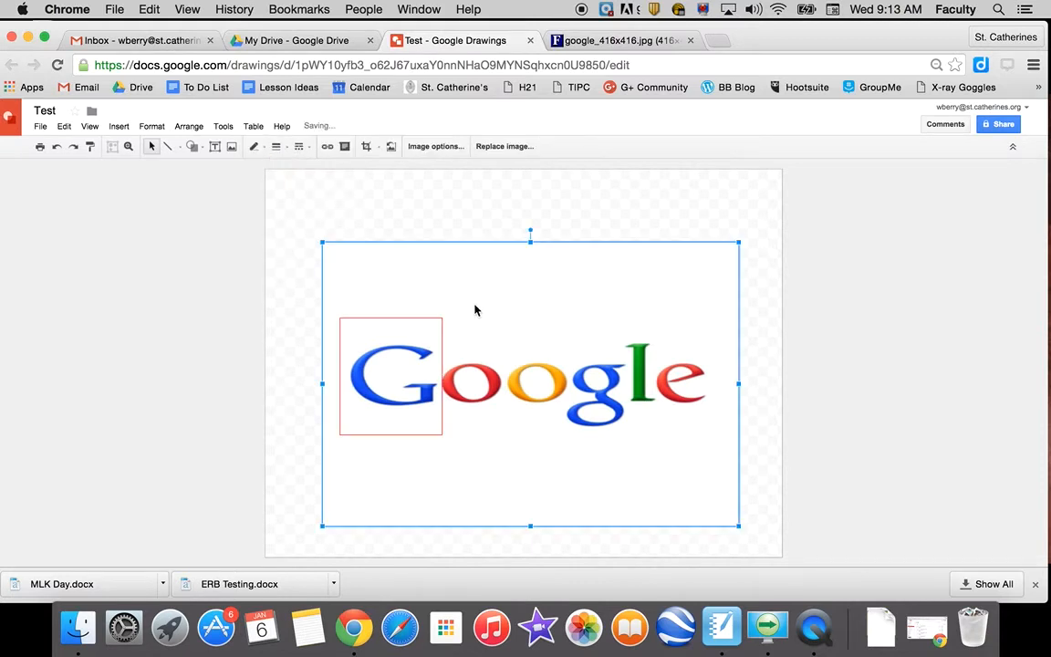
Give both the Google logo image and the rectangle over the letter G a dark green outline
left_click(253, 146)
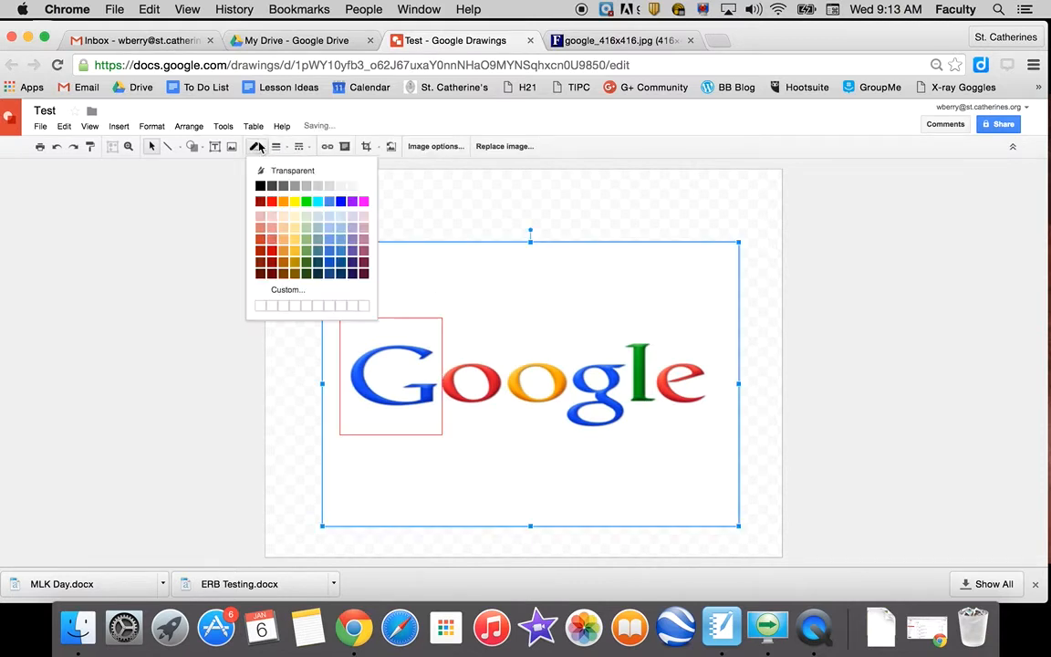
left_click(306, 276)
left_click(426, 332)
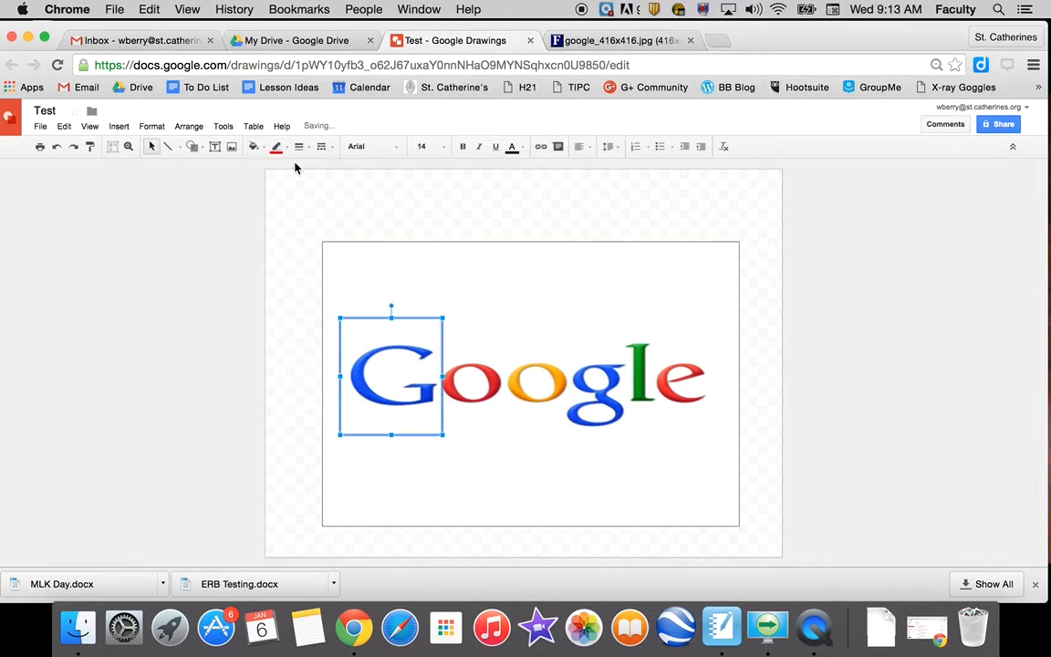
left_click(275, 146)
left_click(292, 239)
left_click(508, 304)
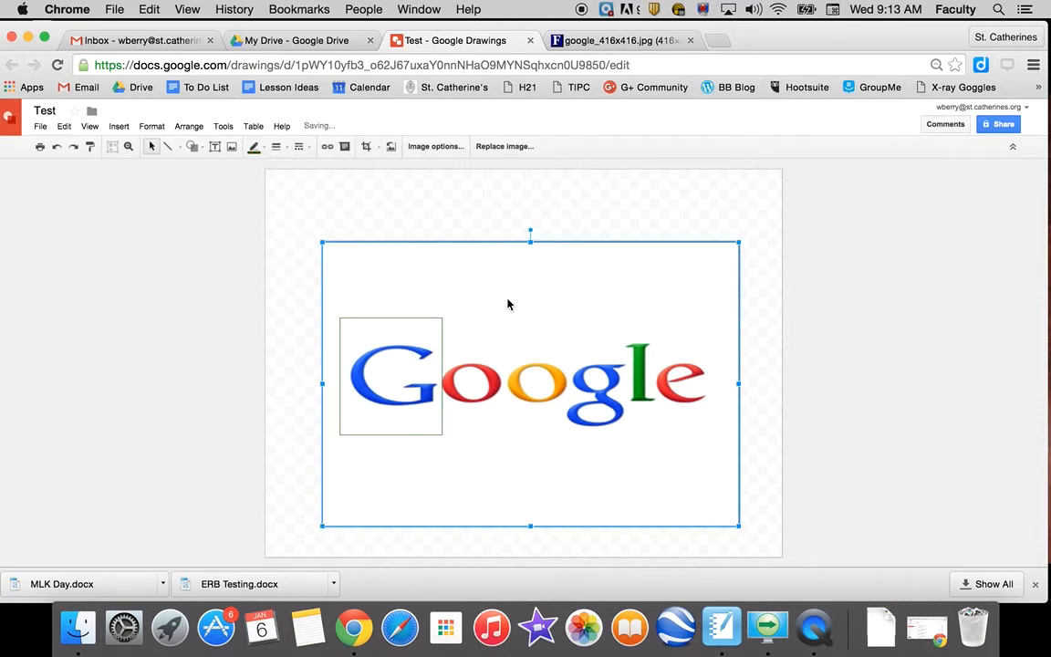
Thicken the outline of the rectangle over the letter G to 24px
left_click(422, 343)
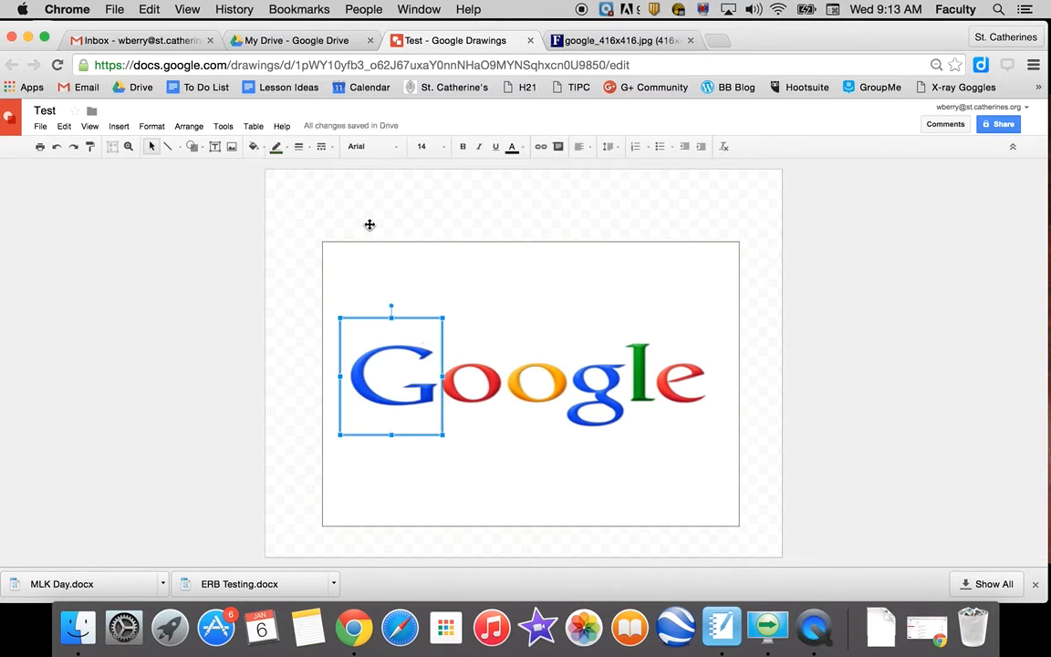
left_click(299, 146)
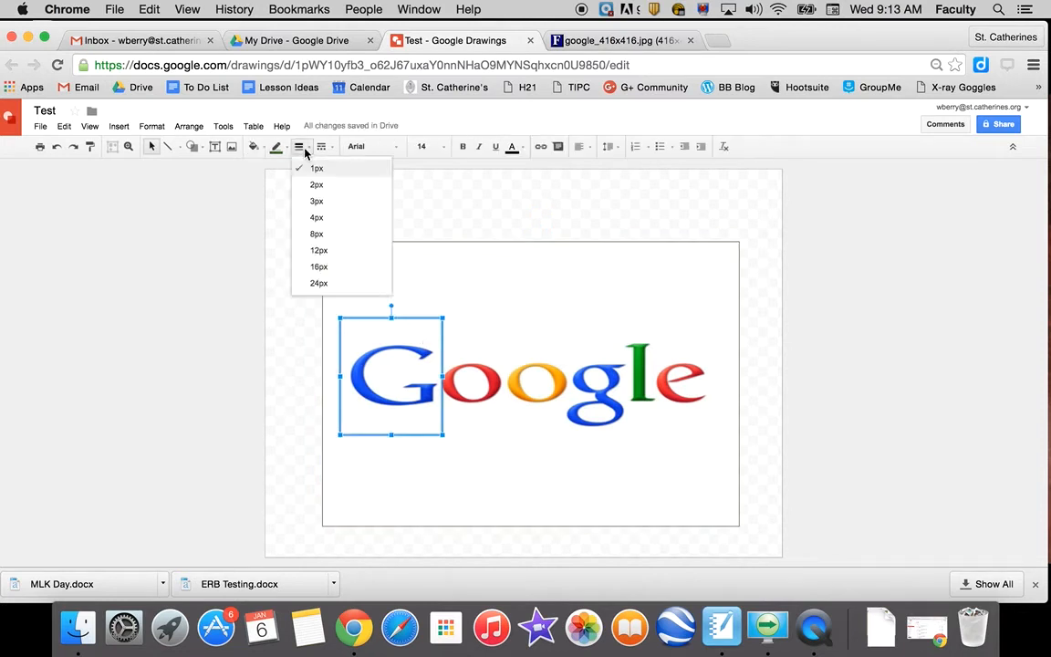
left_click(318, 284)
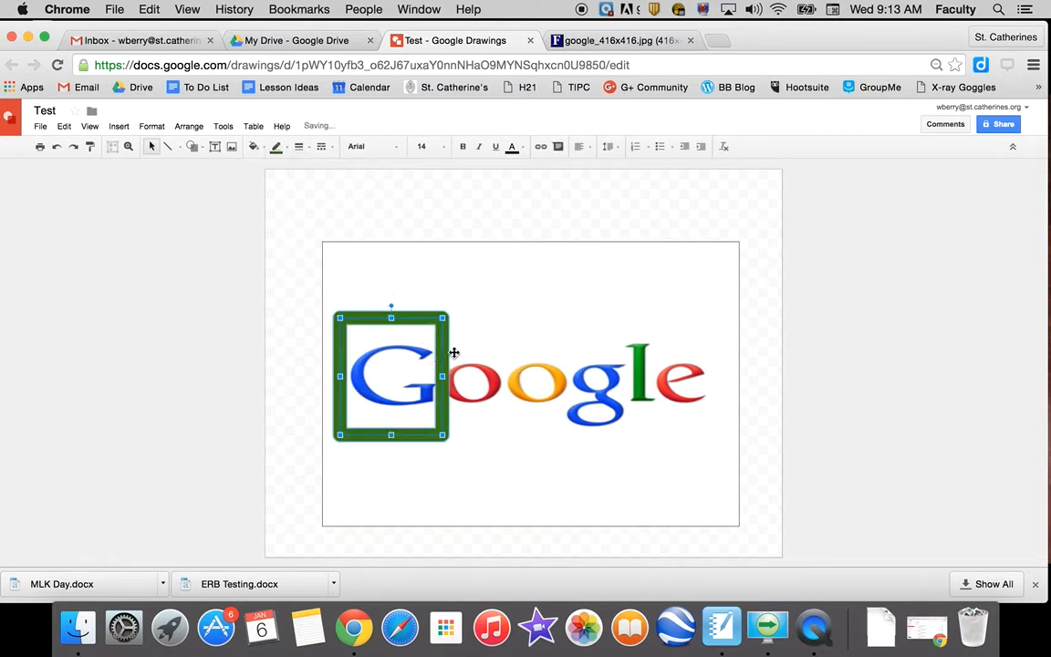
Set the outline weight of the rectangle over the letter G to 2px, and deselect it
left_click(279, 146)
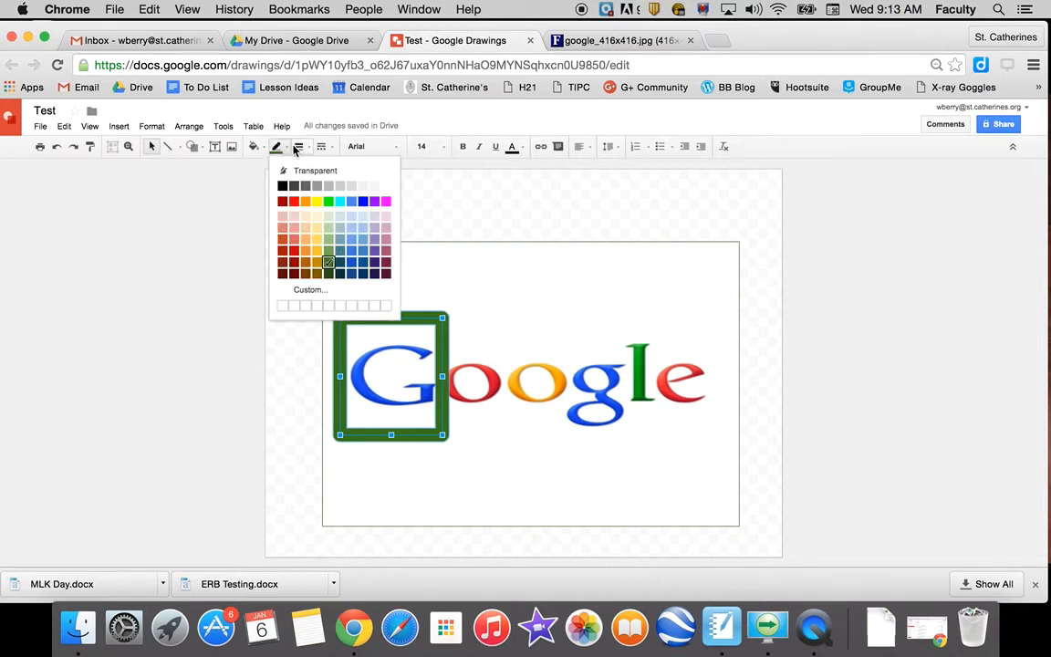
left_click(298, 147)
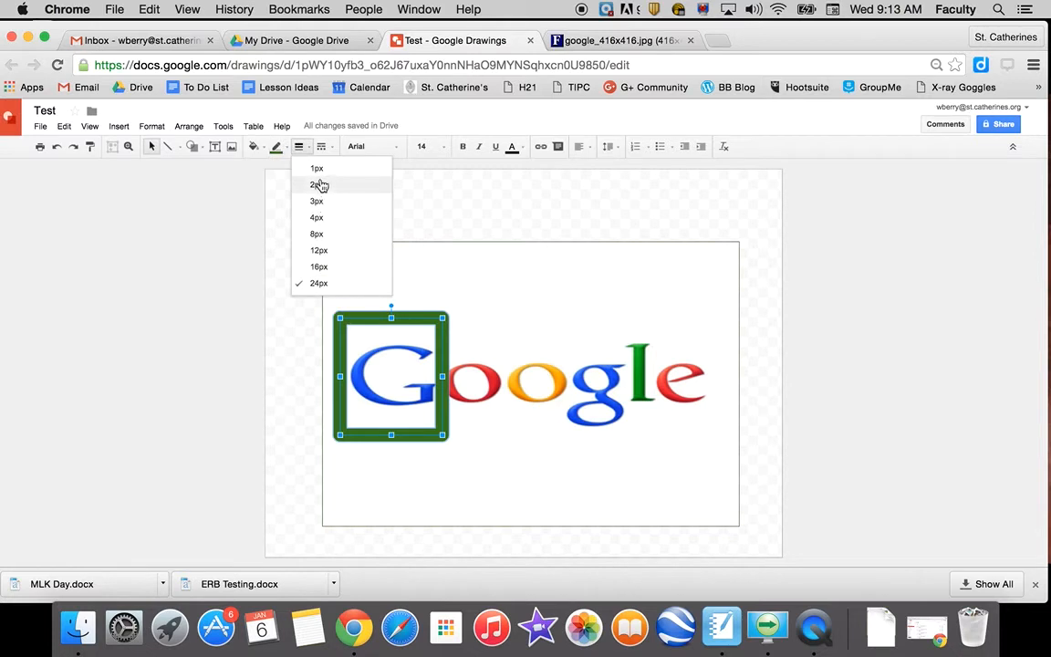
left_click(317, 185)
left_click(500, 333)
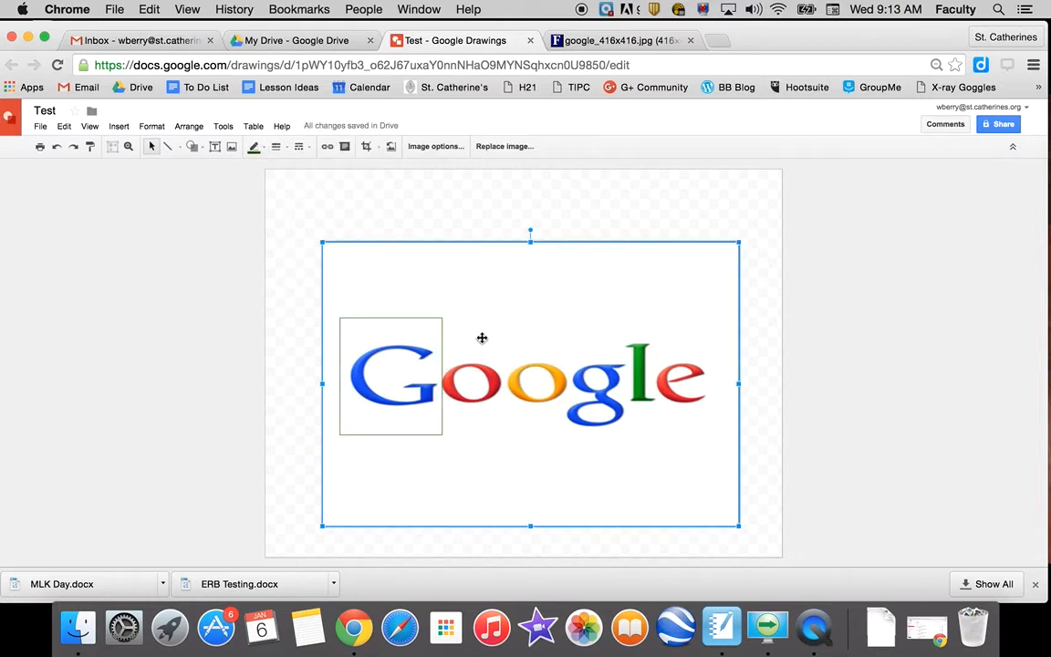
Fill the rectangle over the letter G with light blue so it covers the letter
left_click(374, 319)
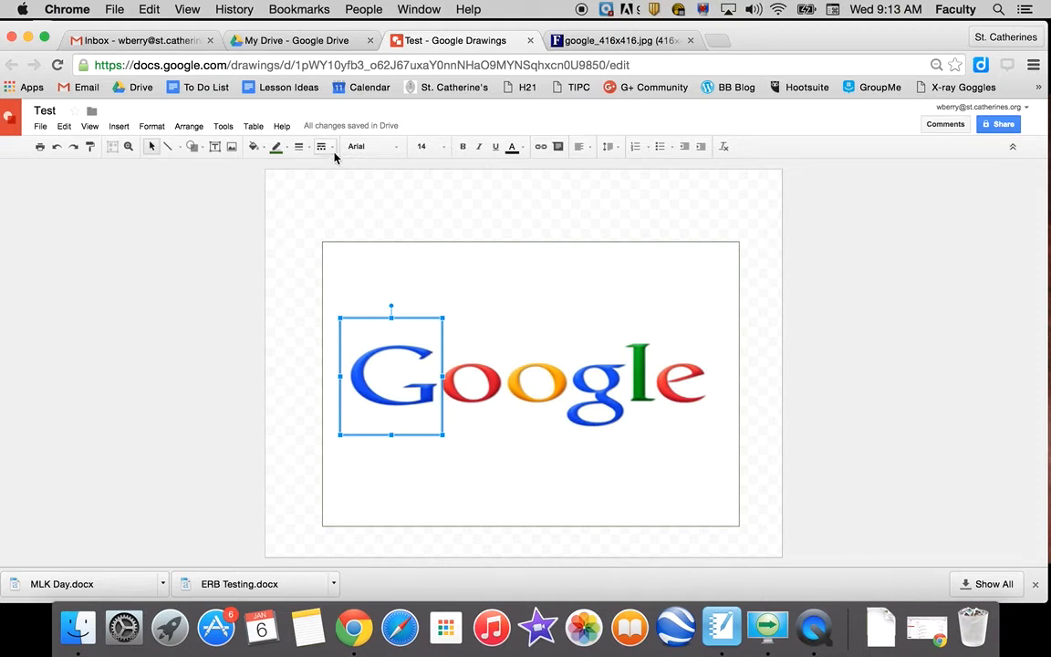
left_click(277, 148)
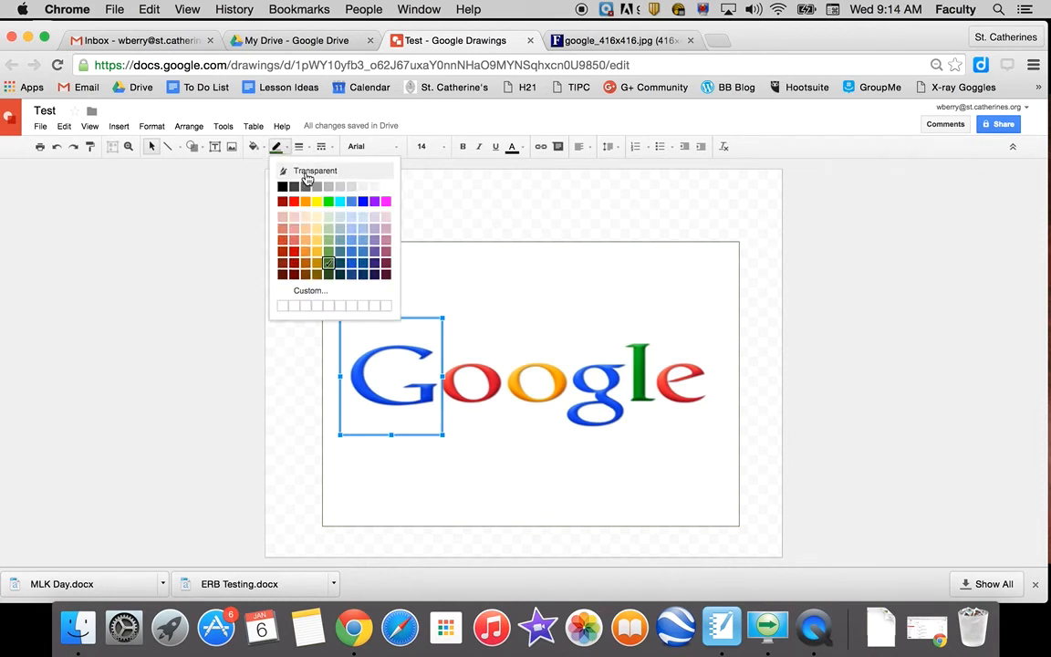
left_click(254, 147)
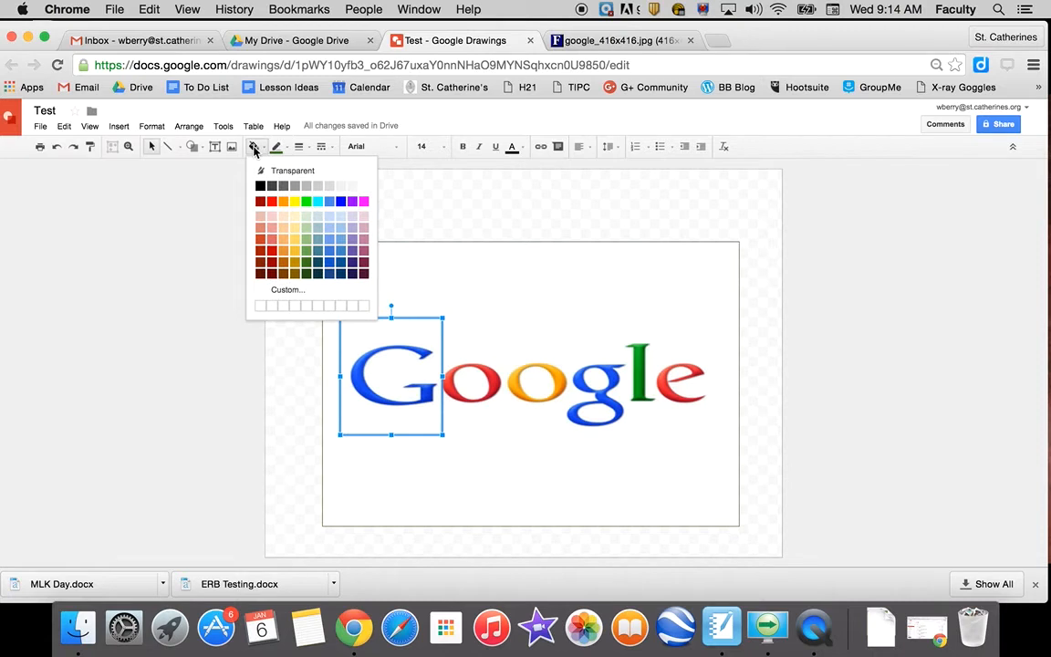
left_click(337, 227)
left_click(495, 332)
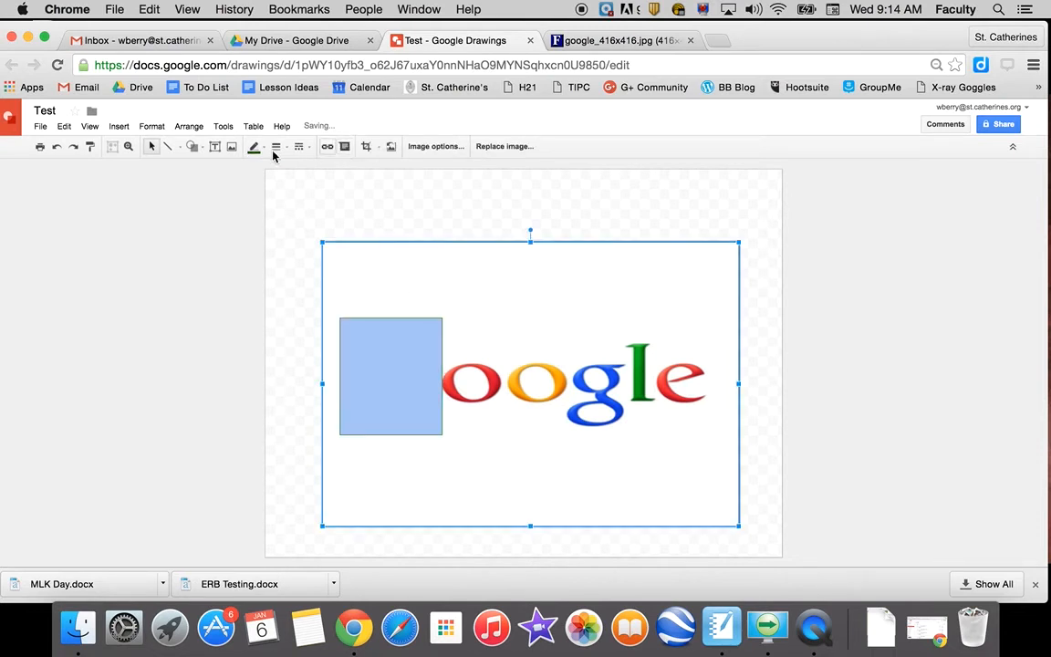
Add a text box inside the light blue rectangle containing the text "Hello Guys!!"
left_click(219, 152)
left_click_drag(348, 327, 429, 416)
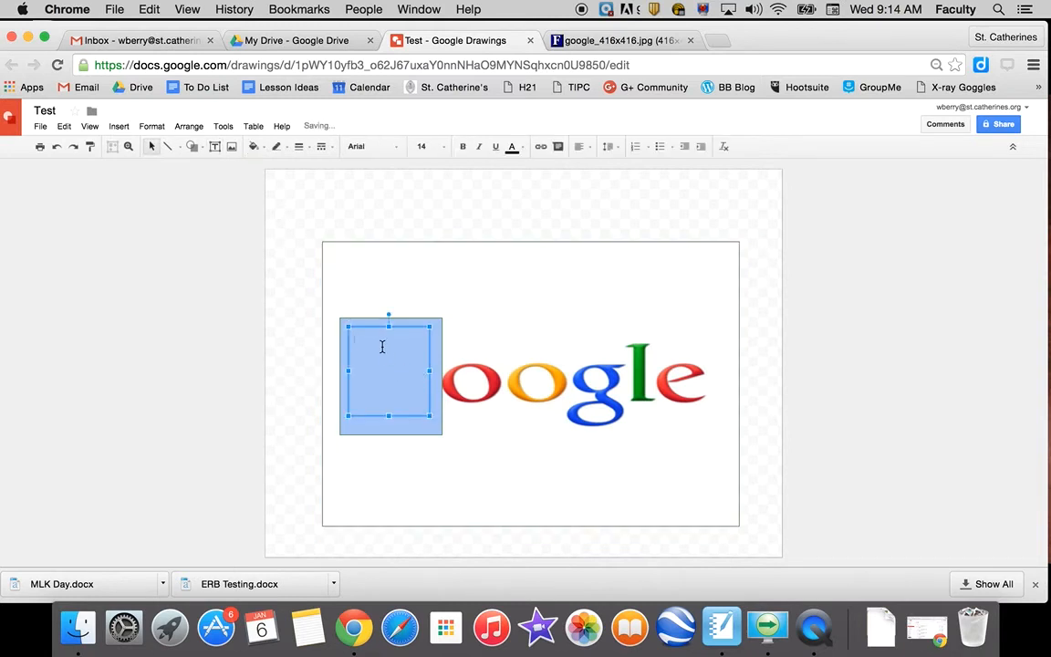
type("Hello Guys!!")
left_click(558, 310)
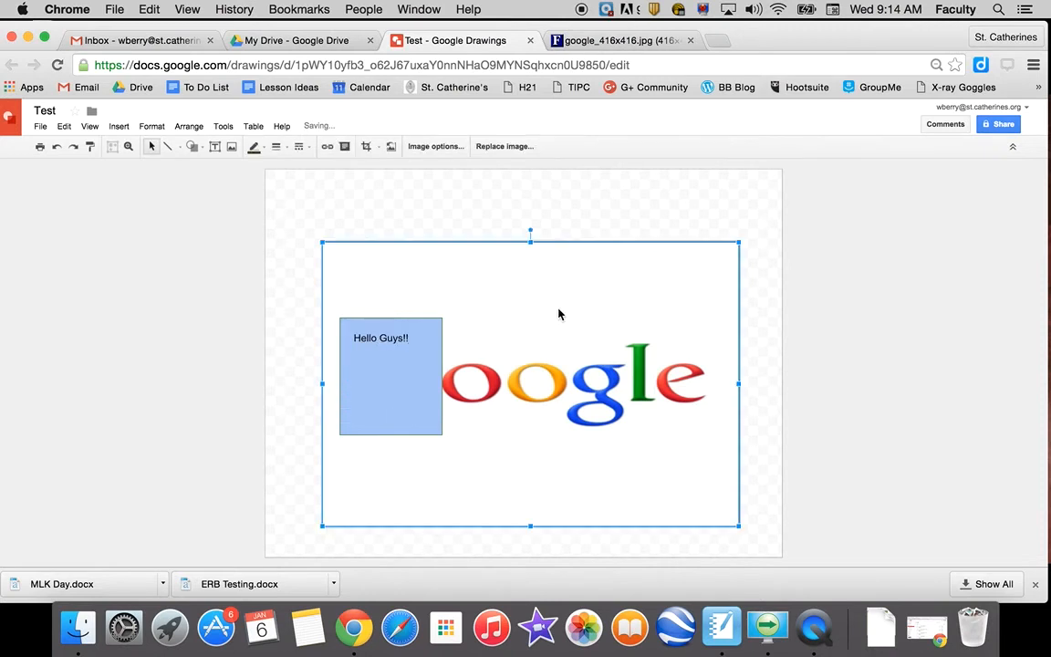
Review the font and font size choices available for the "Hello Guys!!" text, leaving its formatting as it is
left_click(401, 337)
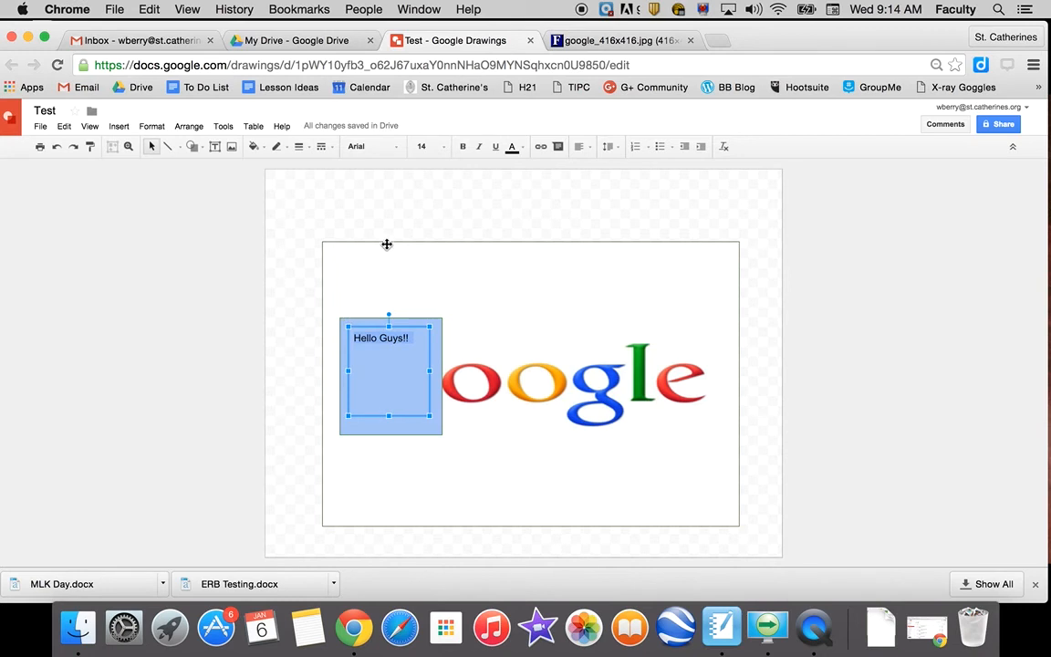
left_click(368, 149)
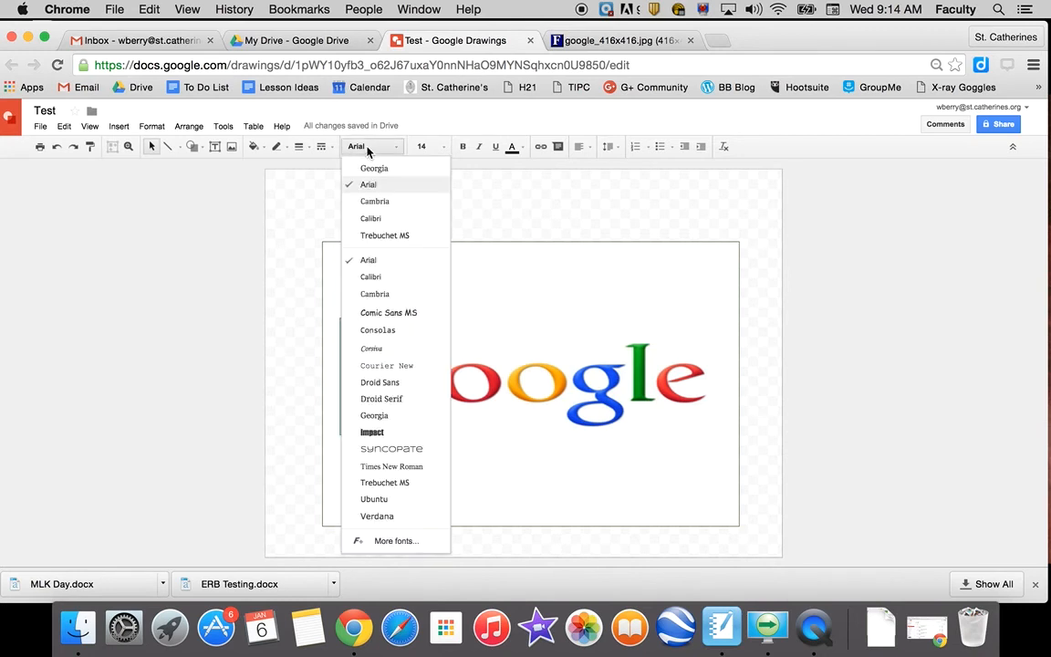
left_click(369, 149)
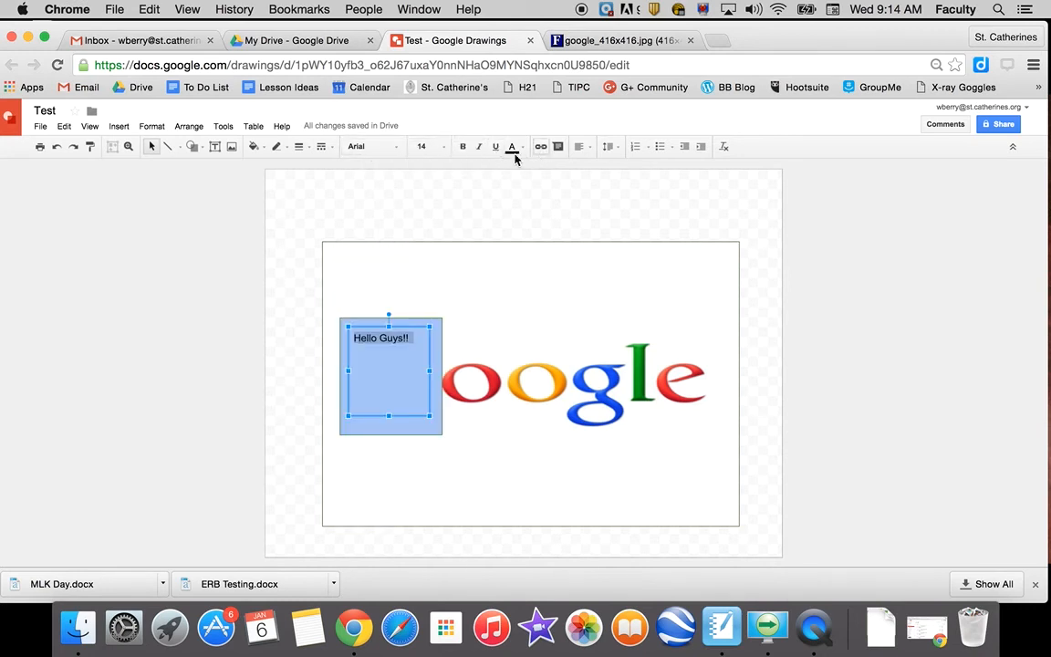
left_click(422, 147)
left_click(380, 151)
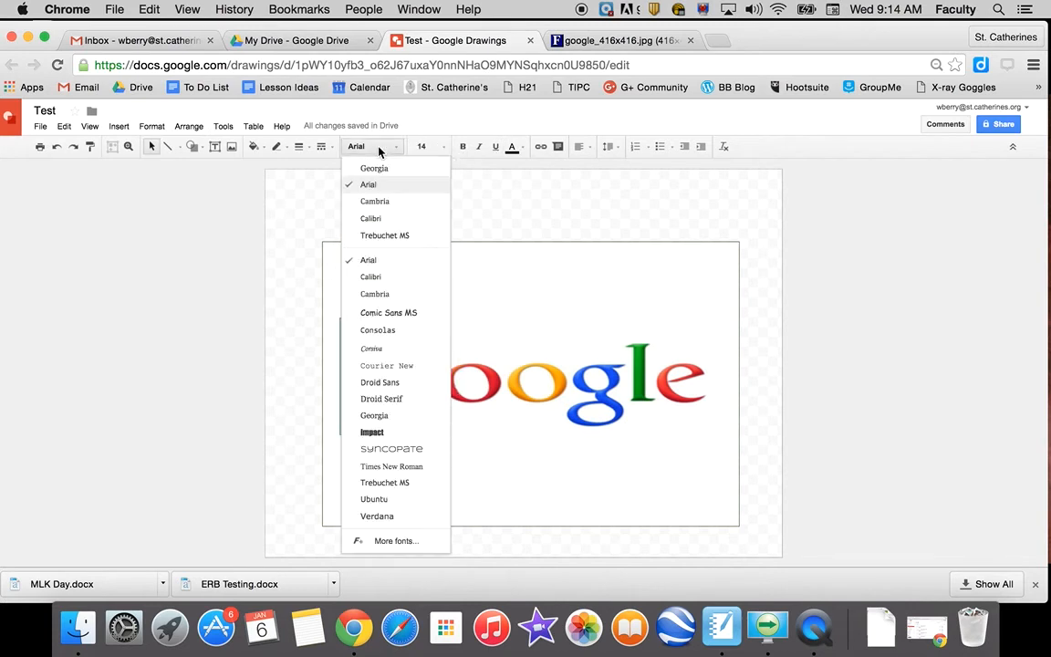
left_click(380, 149)
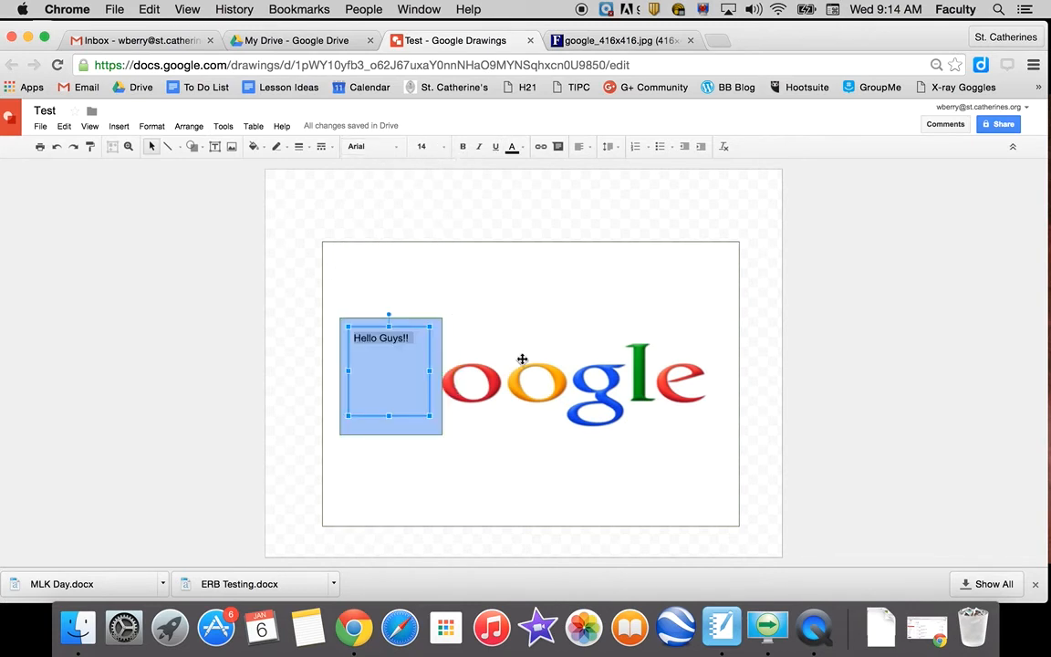
left_click(467, 340)
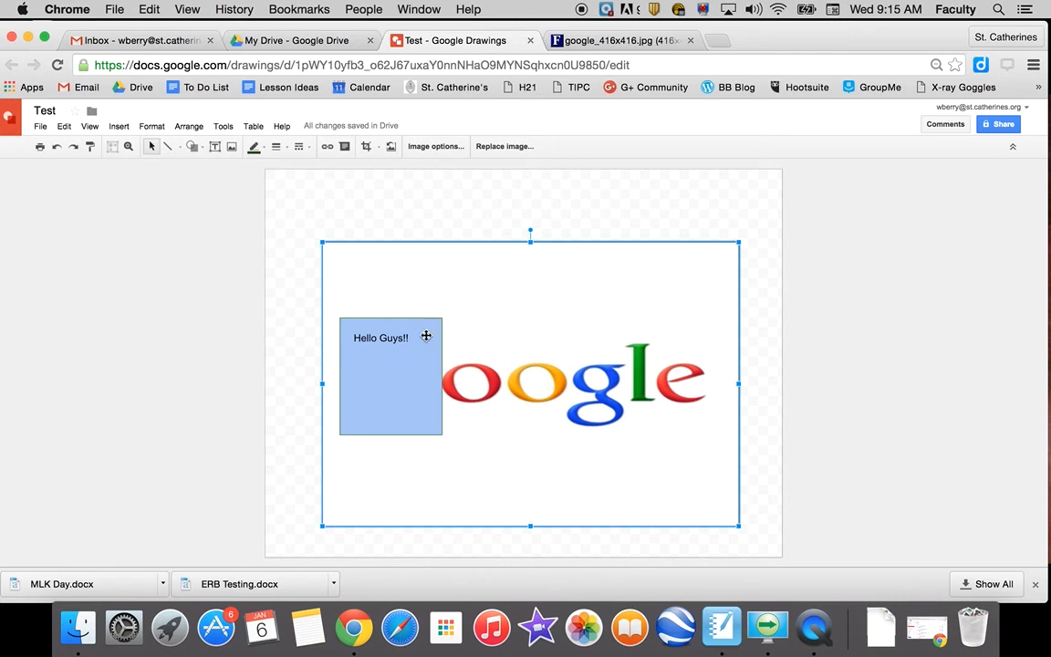
Nudge the "Hello Guys!!" text box slightly upward, and send the light blue rectangle backward behind the logo image
left_click_drag(429, 328, 415, 346)
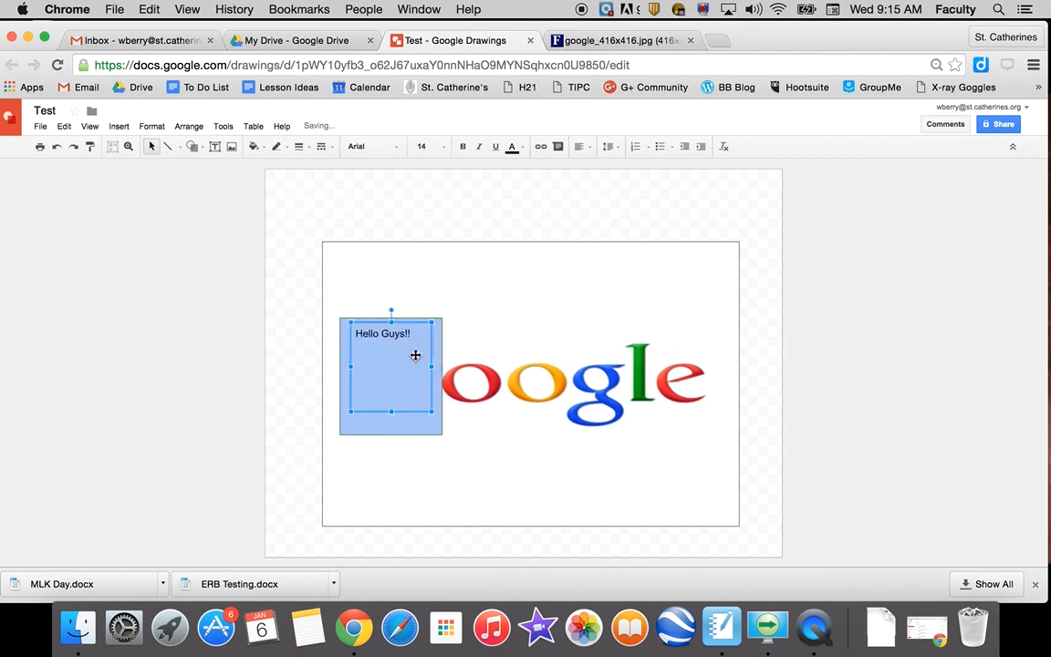
left_click(423, 432)
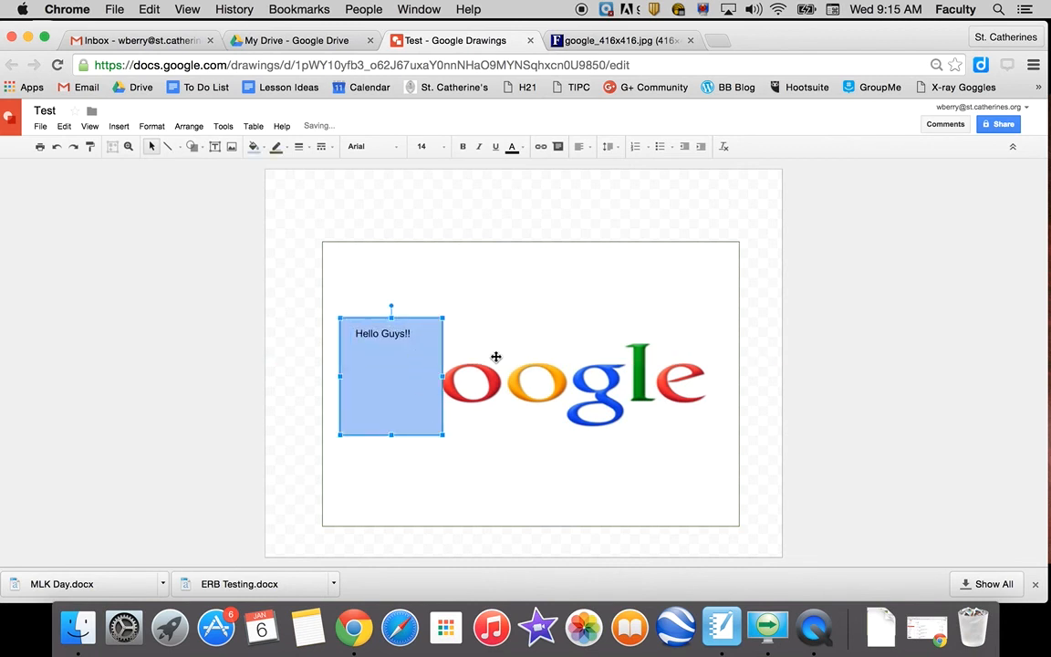
left_click(396, 411)
right_click(397, 413)
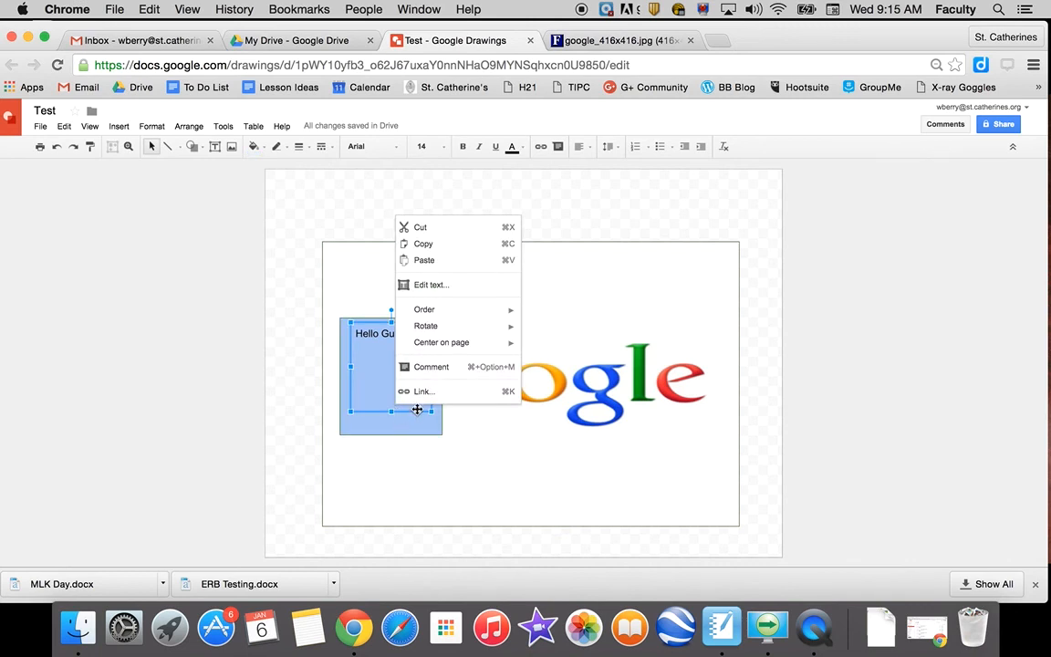
left_click(402, 424)
right_click(402, 423)
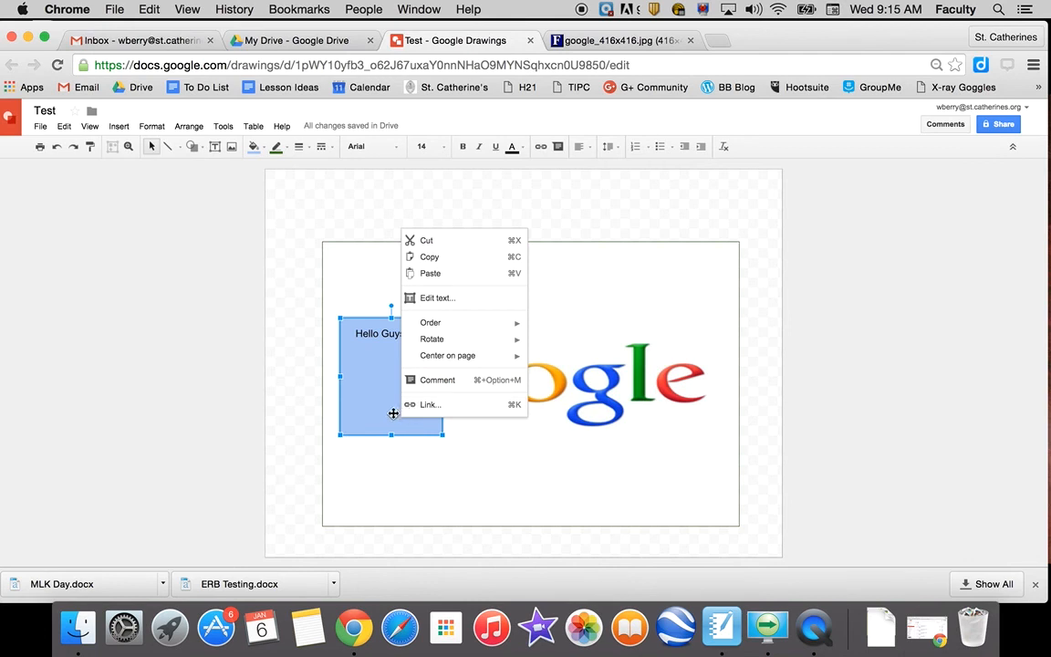
mouse_move(454, 327)
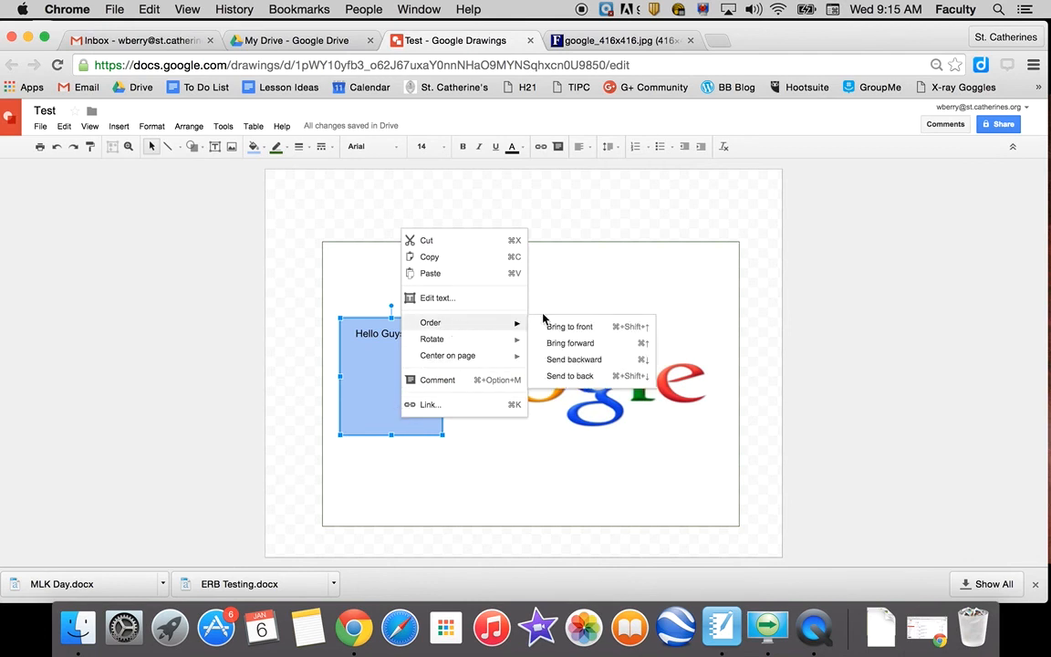
left_click(594, 360)
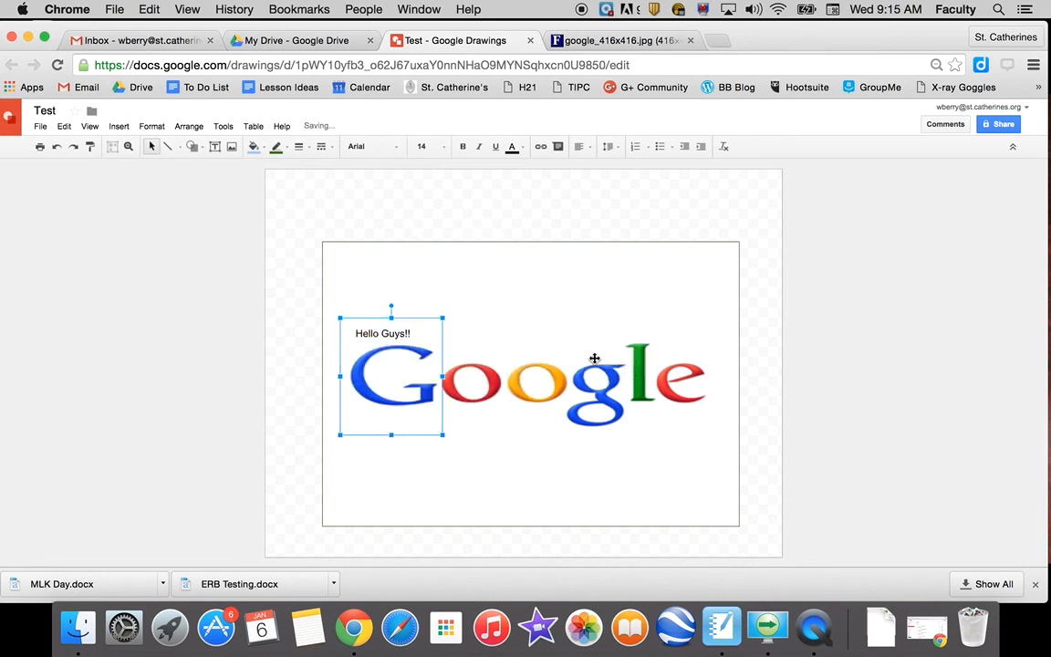
left_click(549, 316)
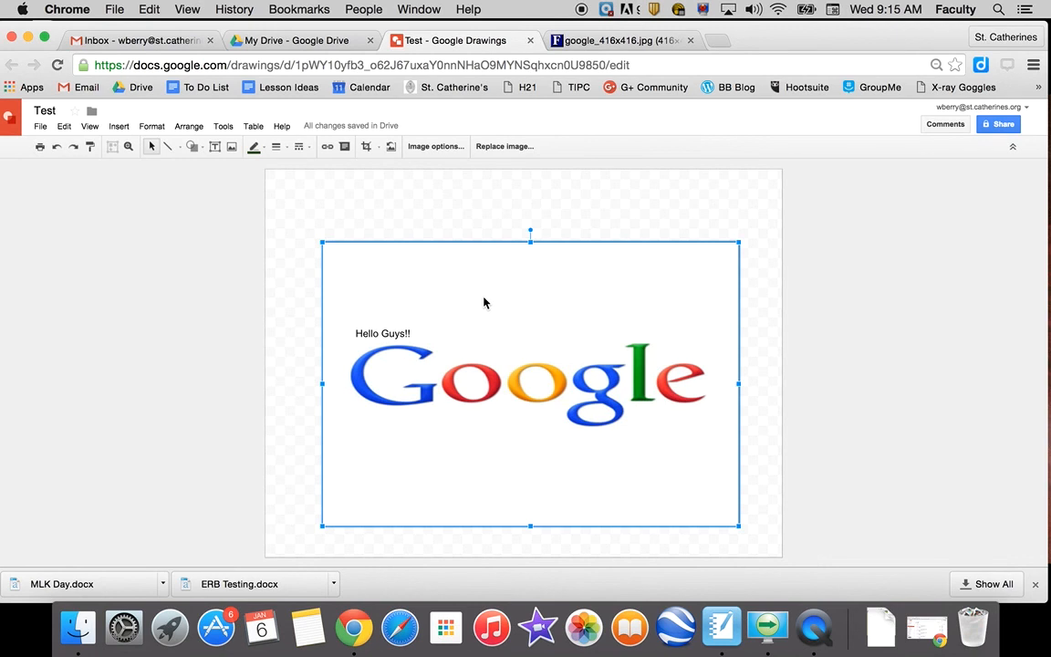
Move the logo image up and to the left, and shift the "Hello Guys!!" text box left so it overlaps the letter G
left_click_drag(486, 300, 518, 283)
left_click(387, 379)
left_click_drag(357, 403, 318, 404)
left_click_drag(511, 282, 453, 274)
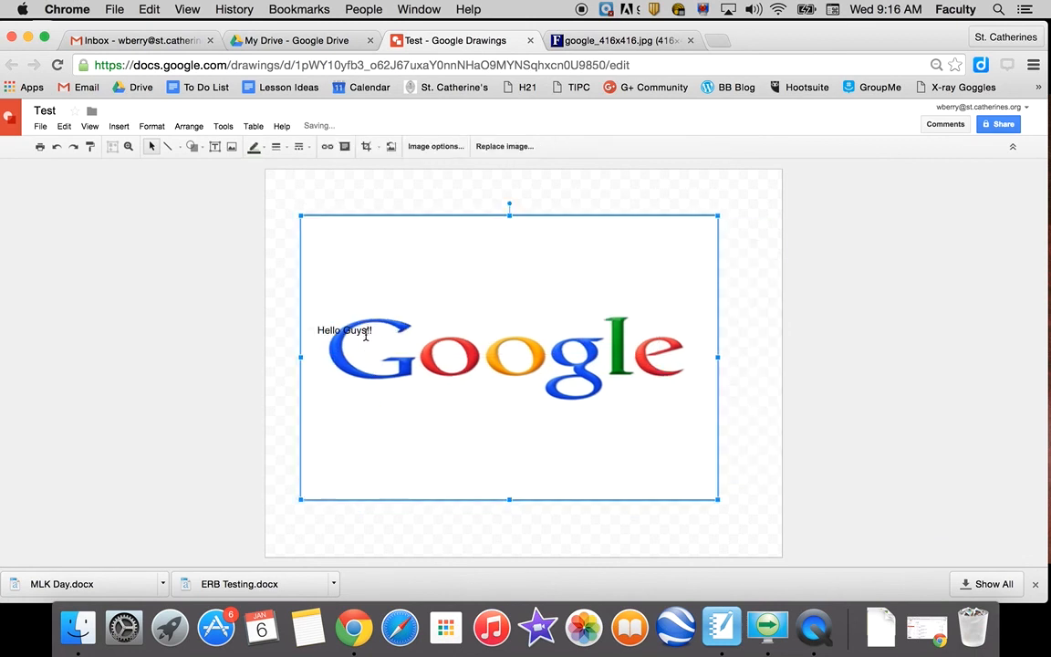
left_click(363, 333)
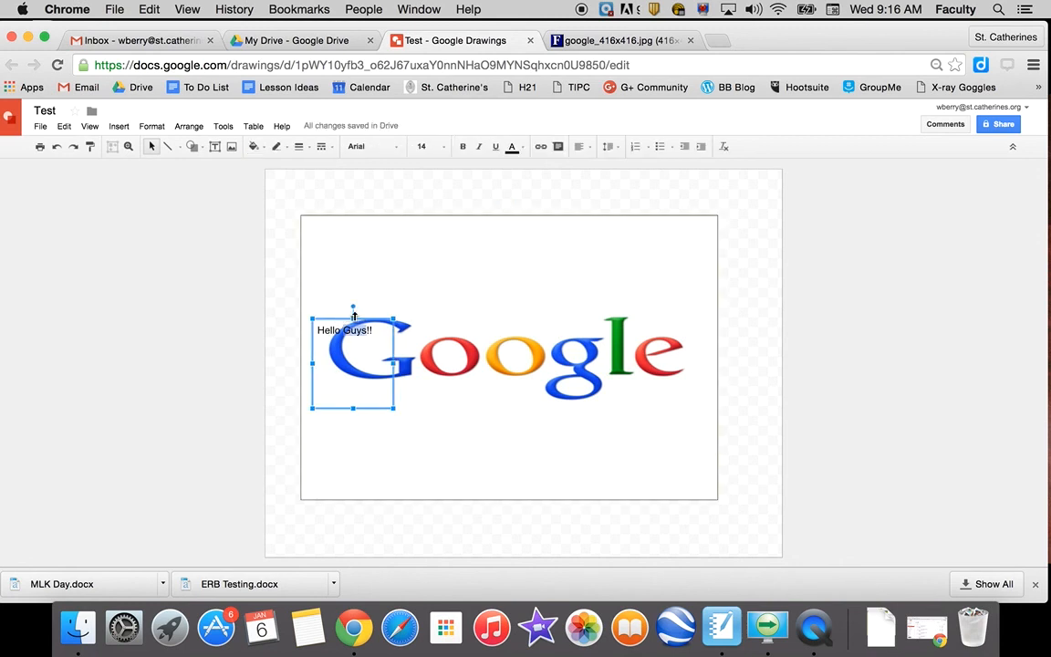